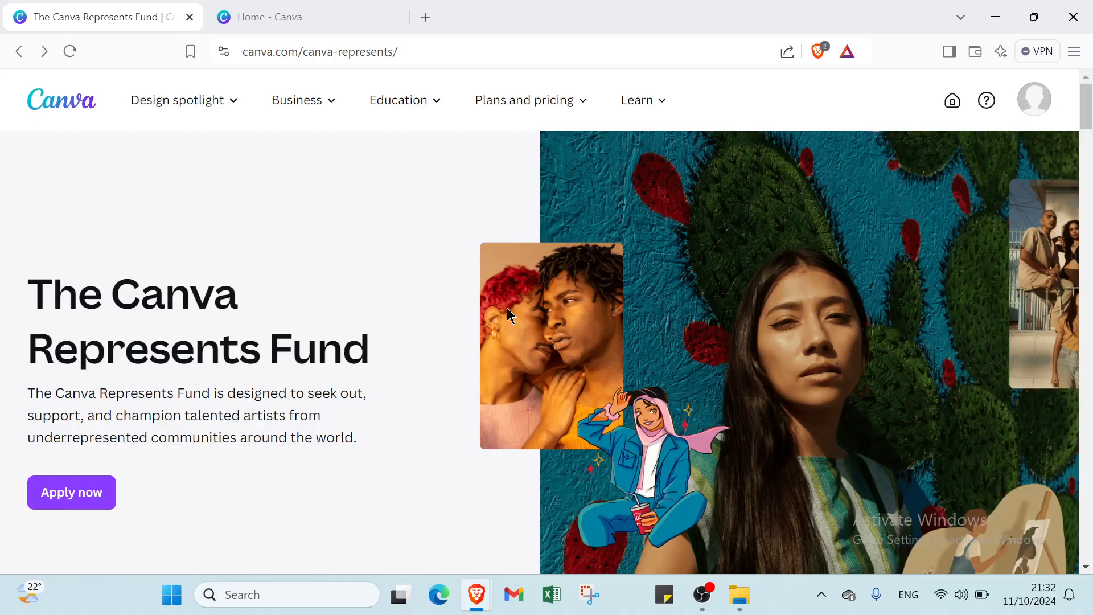
# Step: Examine the Canva Represents Fund page, including the sections on inclusive content and on becoming a Canva Represents artist
pyautogui.moveTo(414, 43); pyautogui.dragTo(272, 163)
pyautogui.click(272, 165)
pyautogui.scroll(-12, 632, 409)
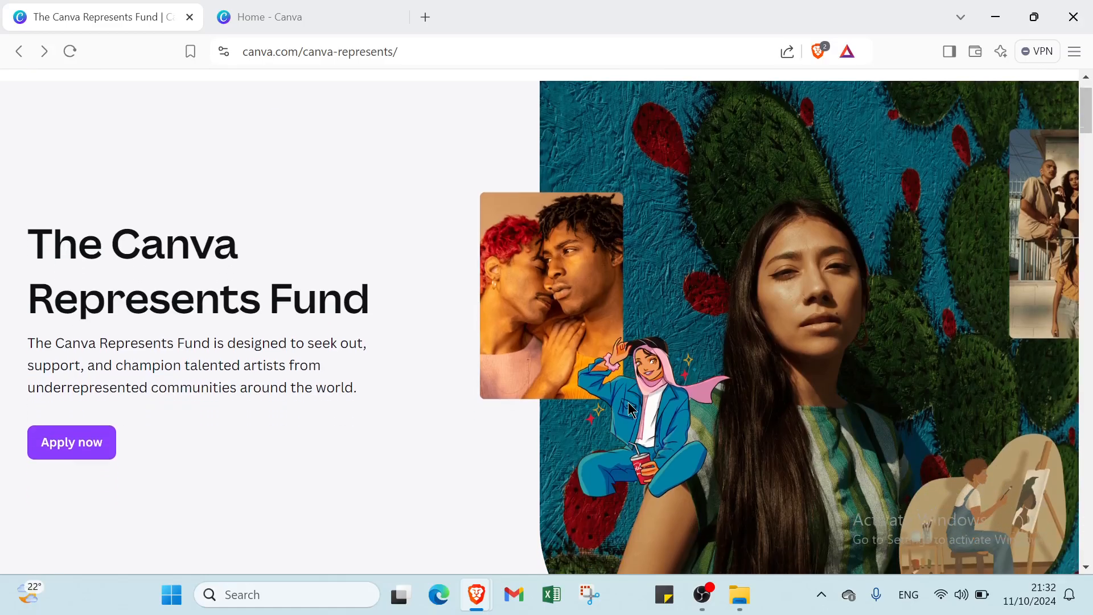
pyautogui.scroll(12, 623, 387)
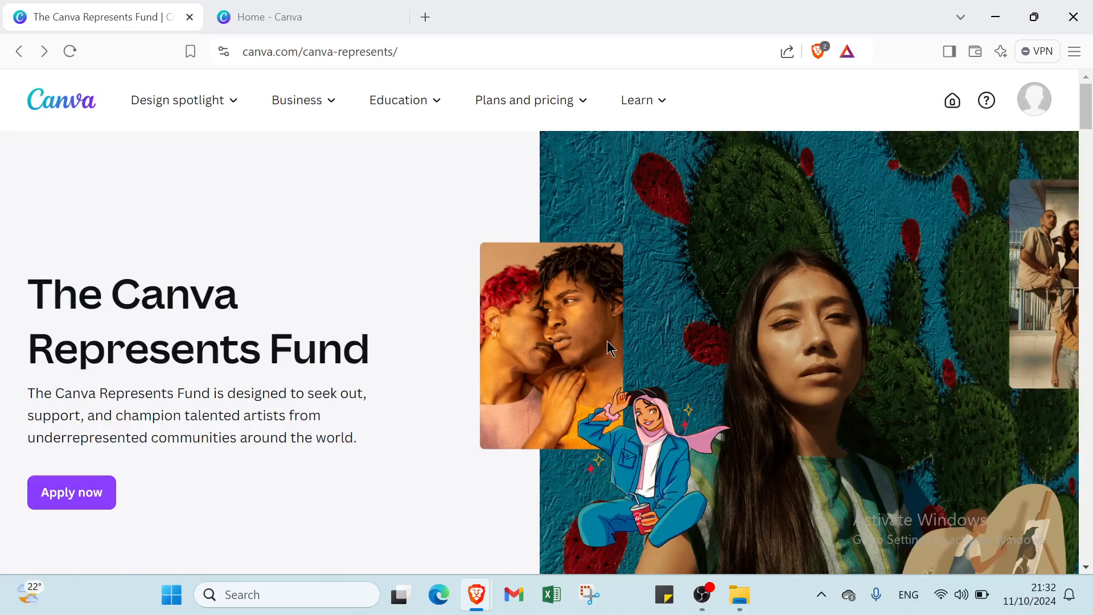
pyautogui.scroll(-2, 617, 352)
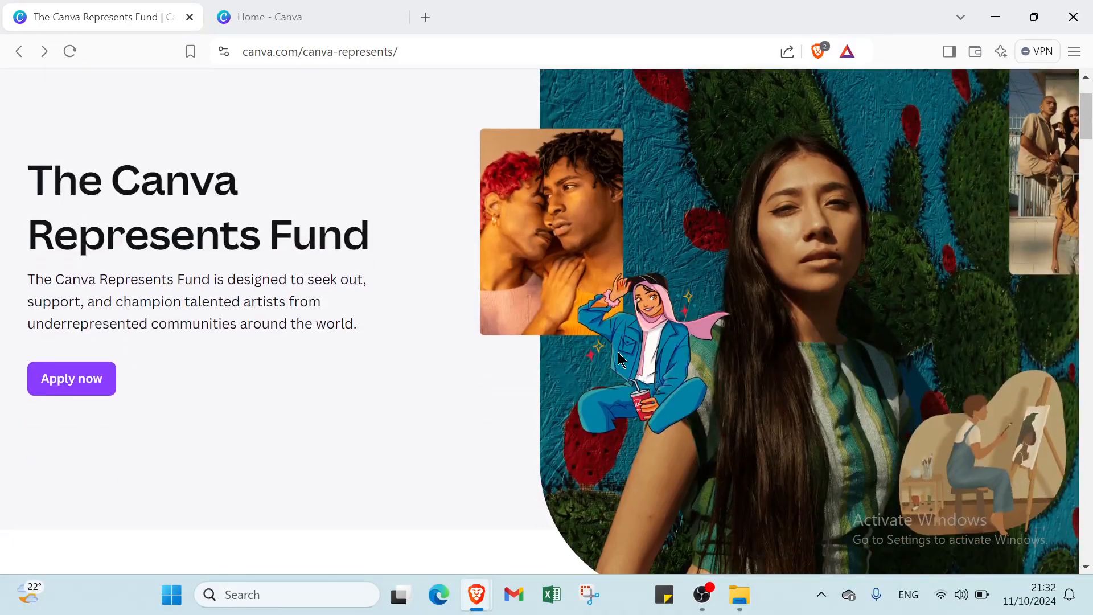
pyautogui.scroll(-3, 617, 352)
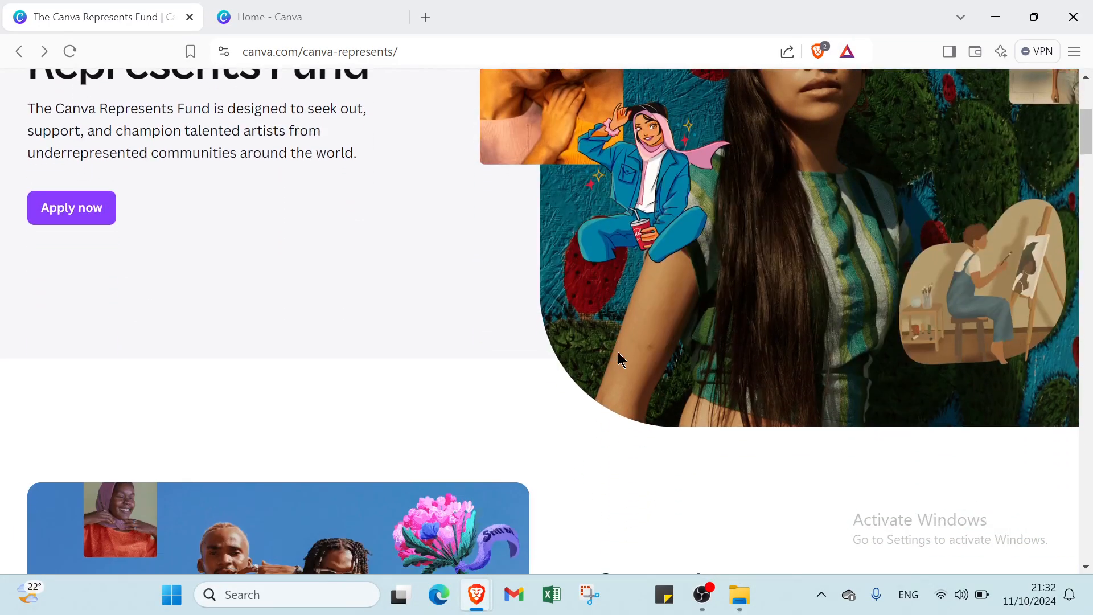
pyautogui.scroll(-3, 617, 351)
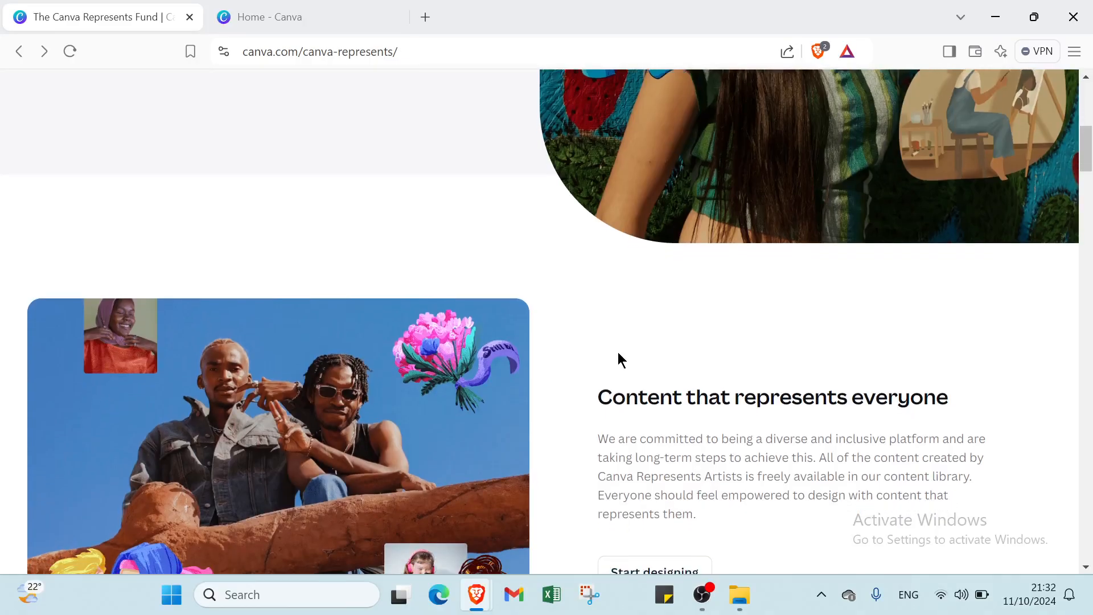
pyautogui.scroll(-4, 618, 353)
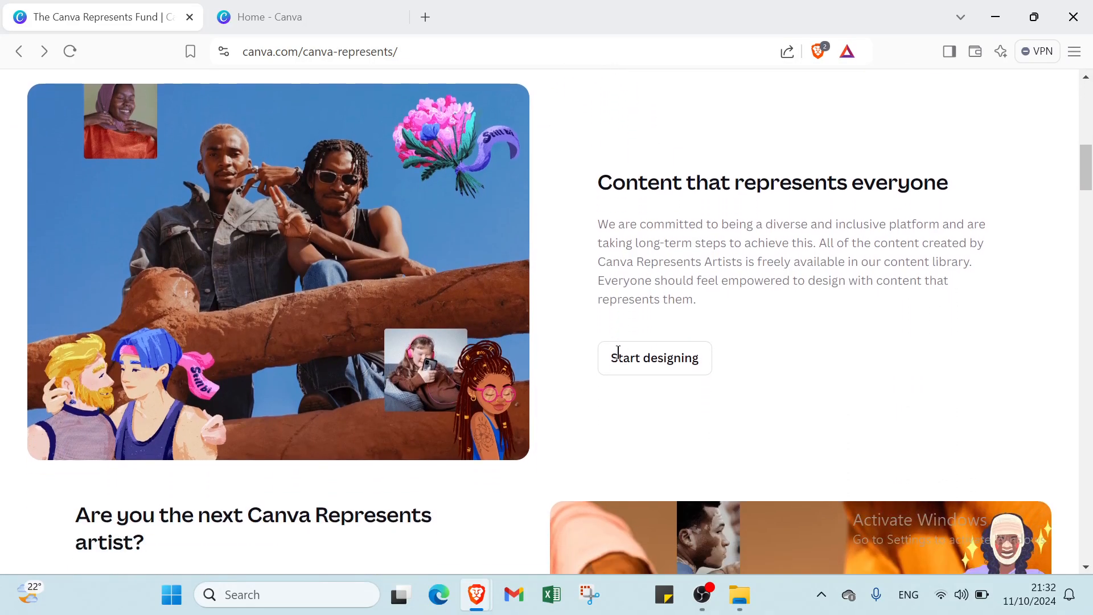
pyautogui.scroll(-1, 620, 360)
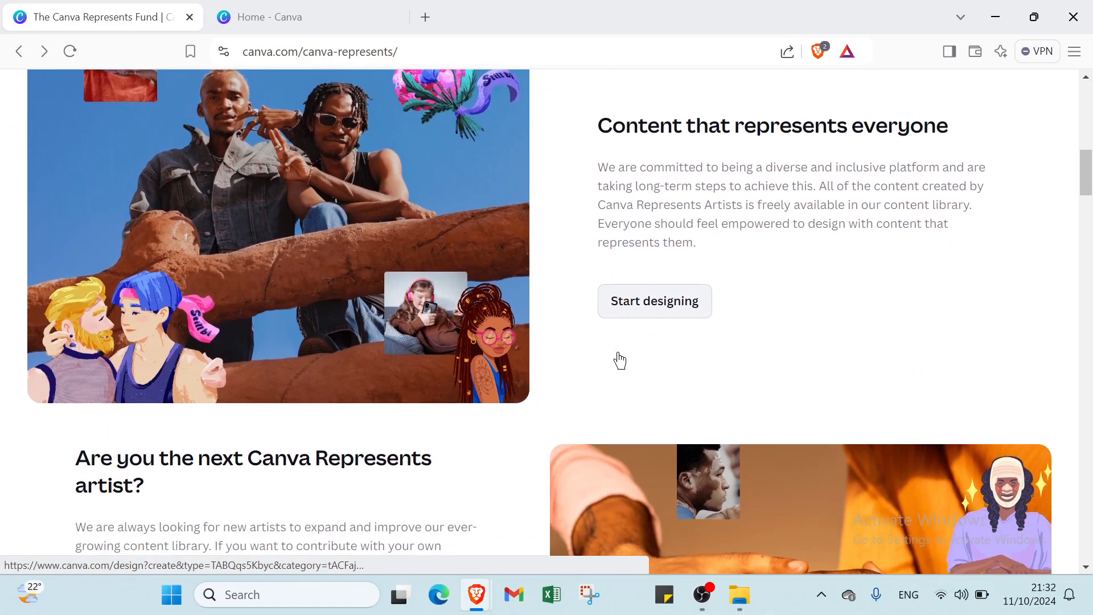
pyautogui.scroll(-1, 619, 359)
pyautogui.scroll(-2, 618, 354)
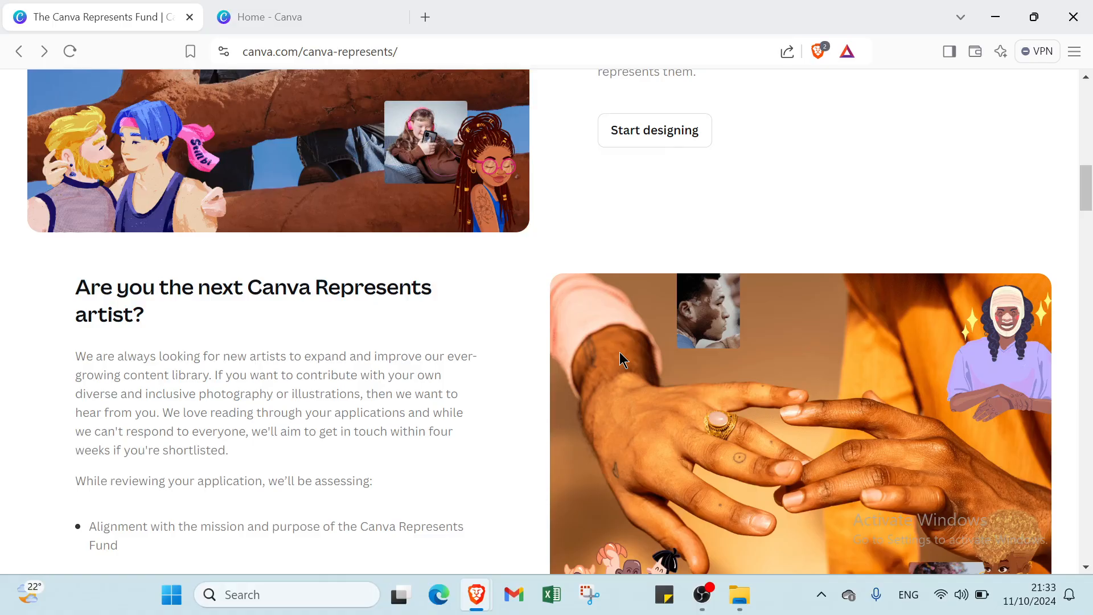
pyautogui.scroll(15, 621, 359)
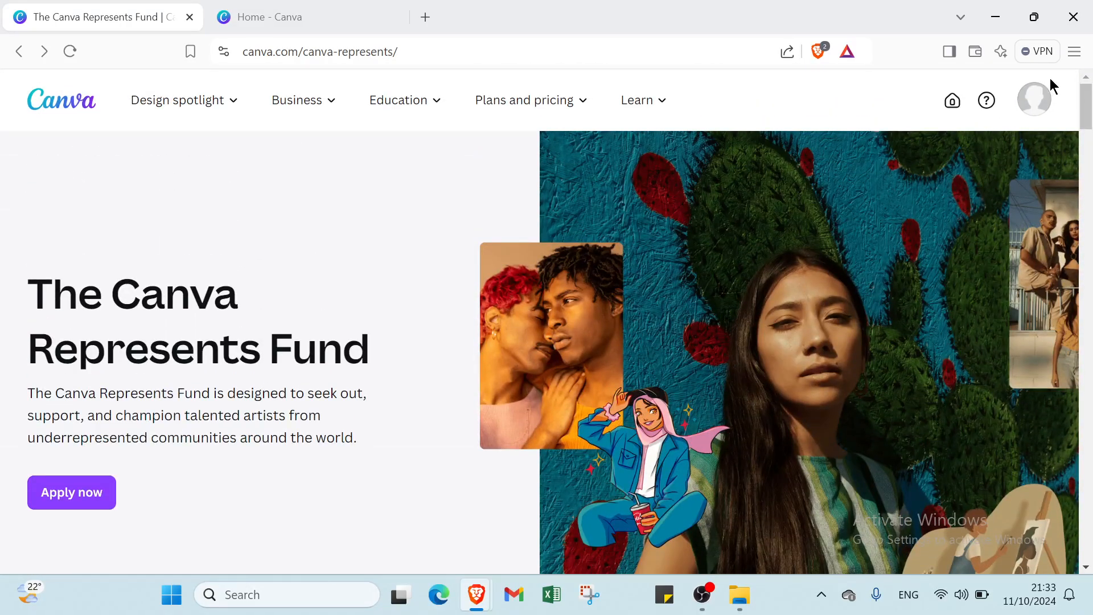
pyautogui.click(1047, 97)
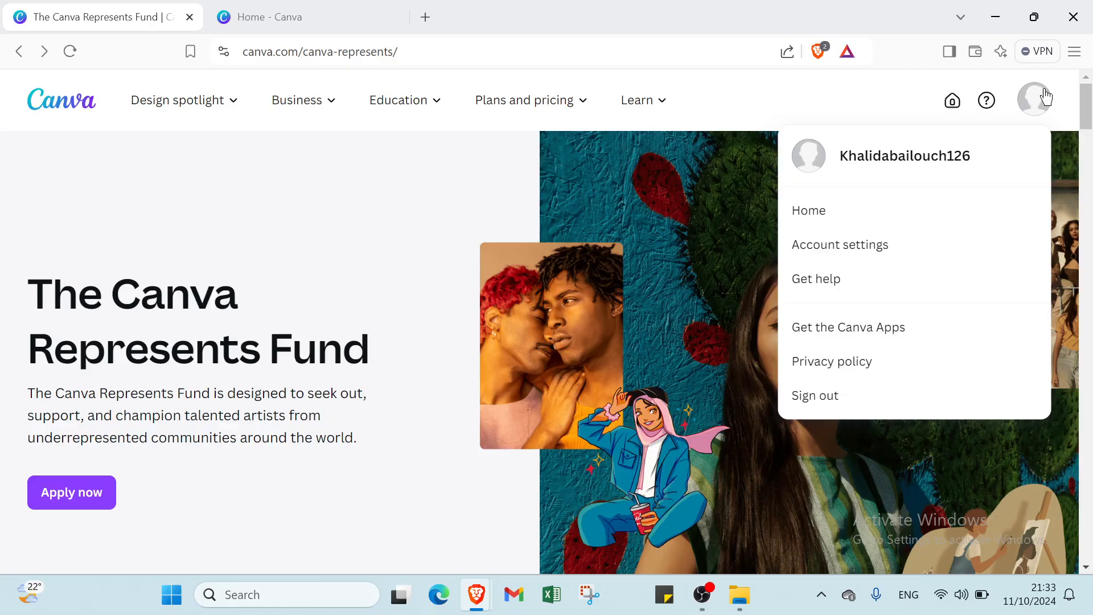
pyautogui.click(1046, 96)
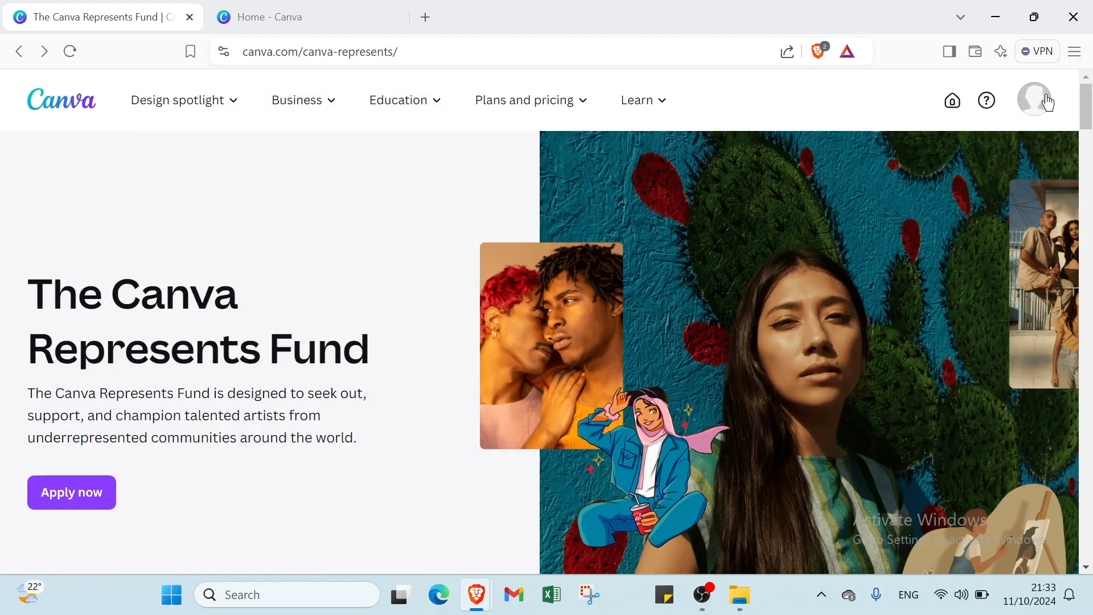
pyautogui.click(1046, 101)
pyautogui.click(940, 218)
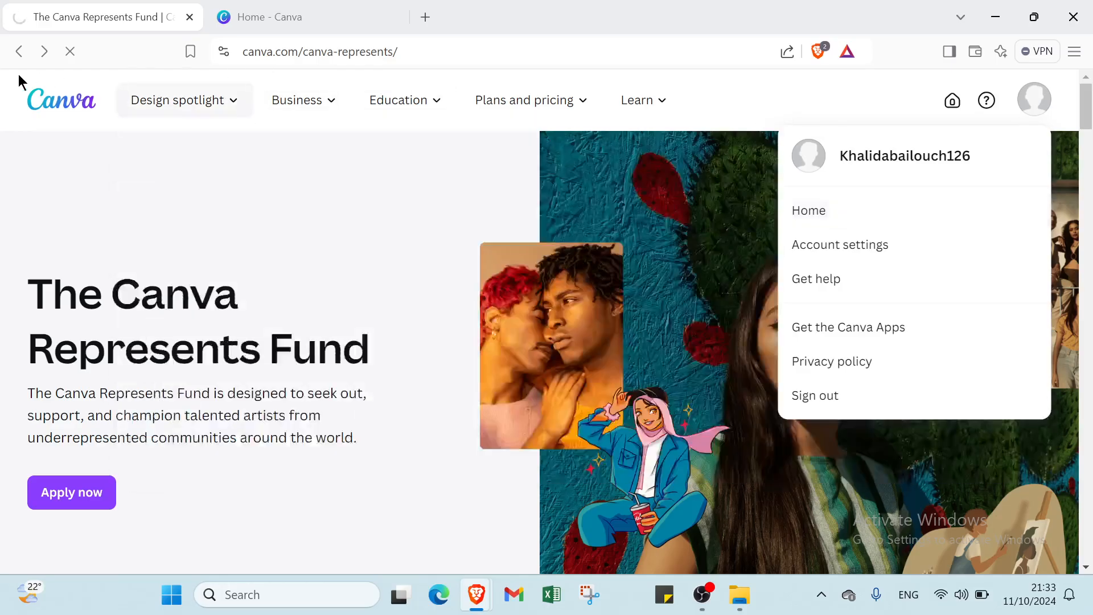
pyautogui.click(19, 51)
# Step: From the Canva home page already open in the browser, search for "posters" and show all matching Canva templates
pyautogui.click(275, 25)
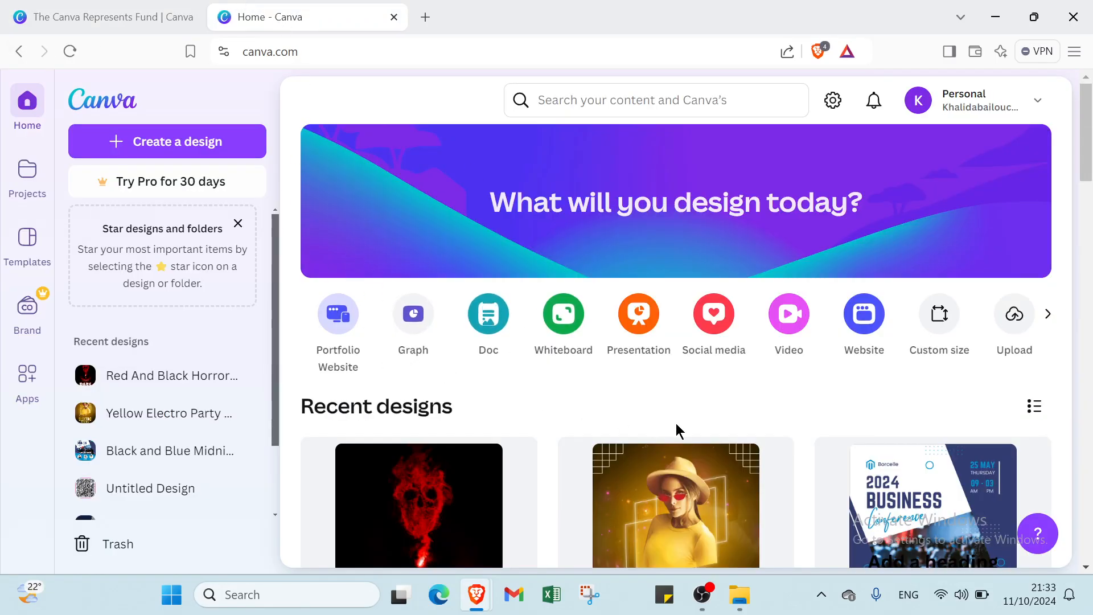
pyautogui.click(582, 110)
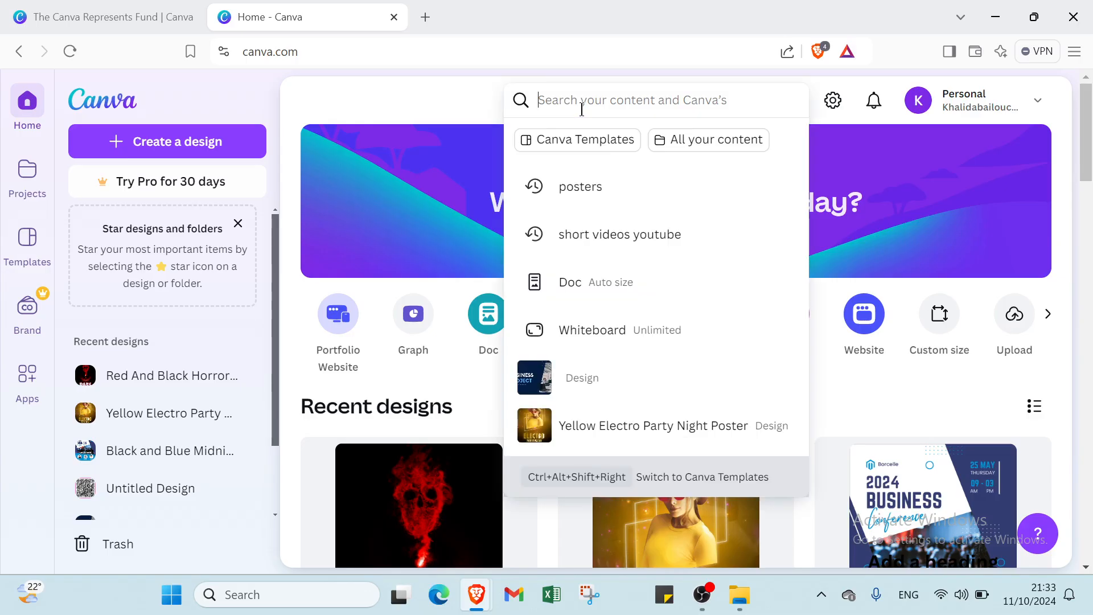
pyautogui.click(599, 181)
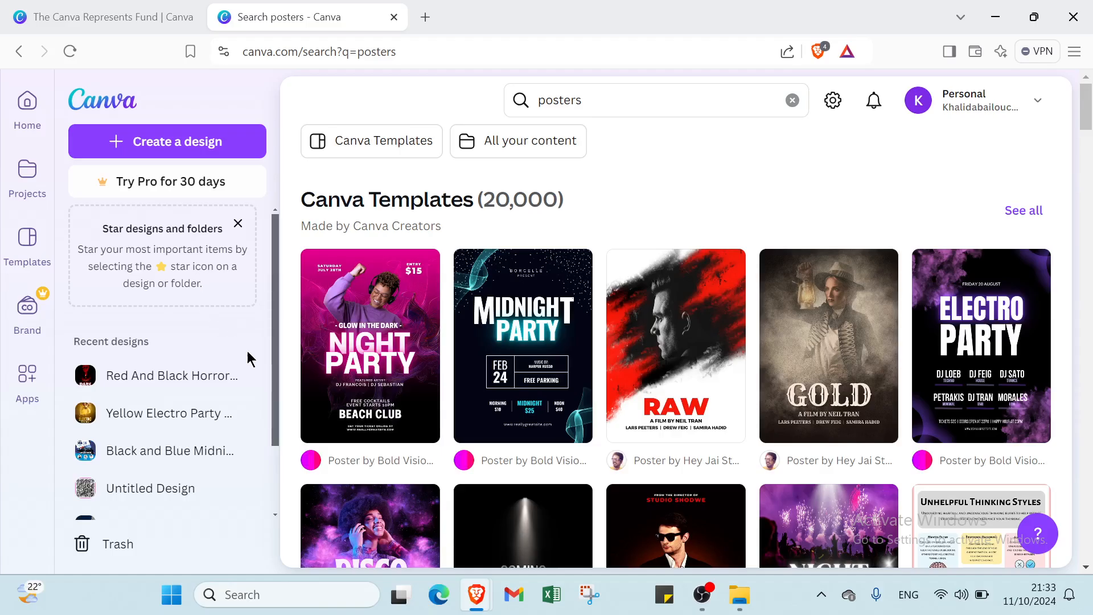
pyautogui.scroll(-2, 215, 361)
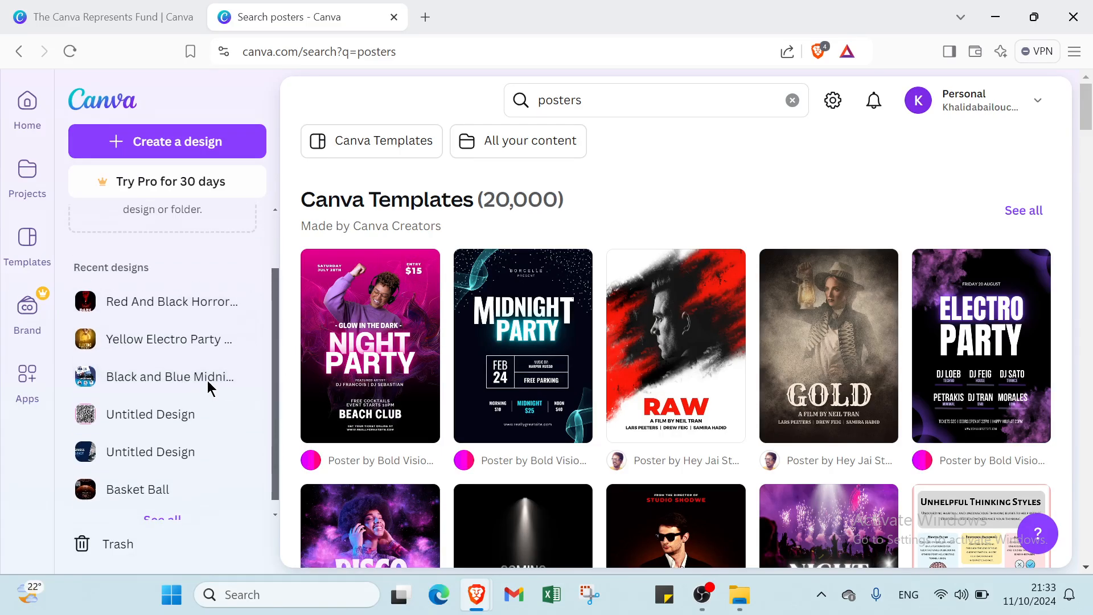
pyautogui.scroll(2, 209, 381)
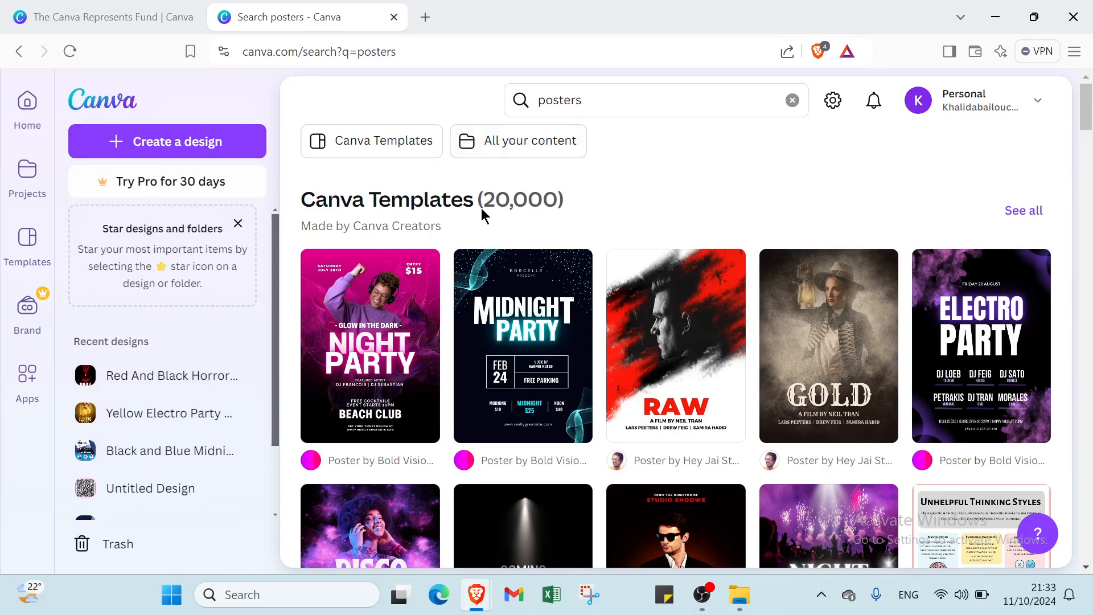
pyautogui.click(1044, 211)
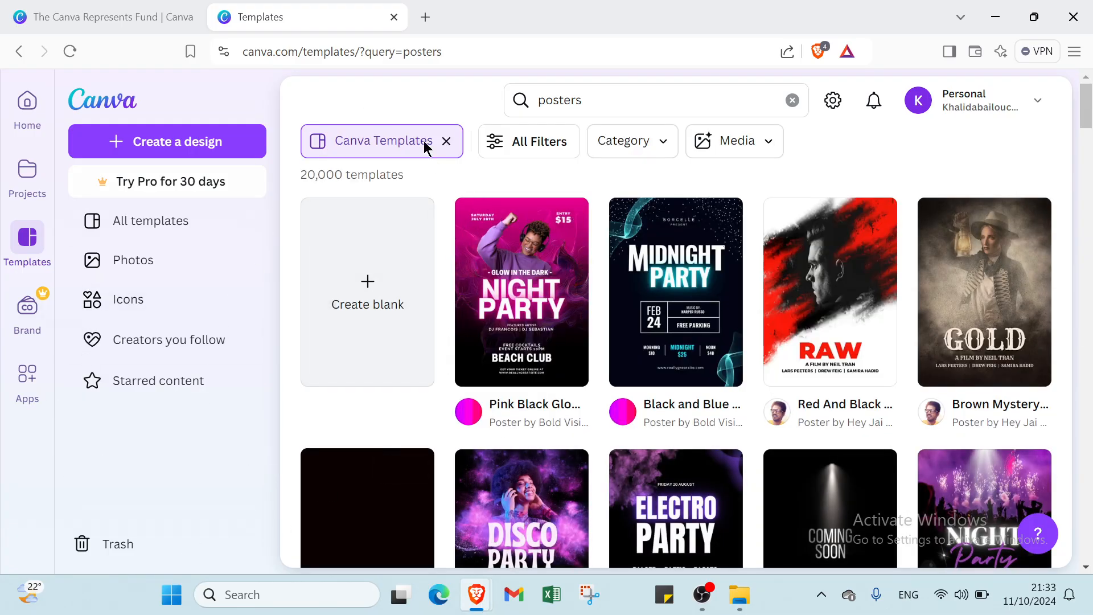
# Step: Open all filters for the poster templates and examine the subcategories under Business and Social Media
pyautogui.click(518, 149)
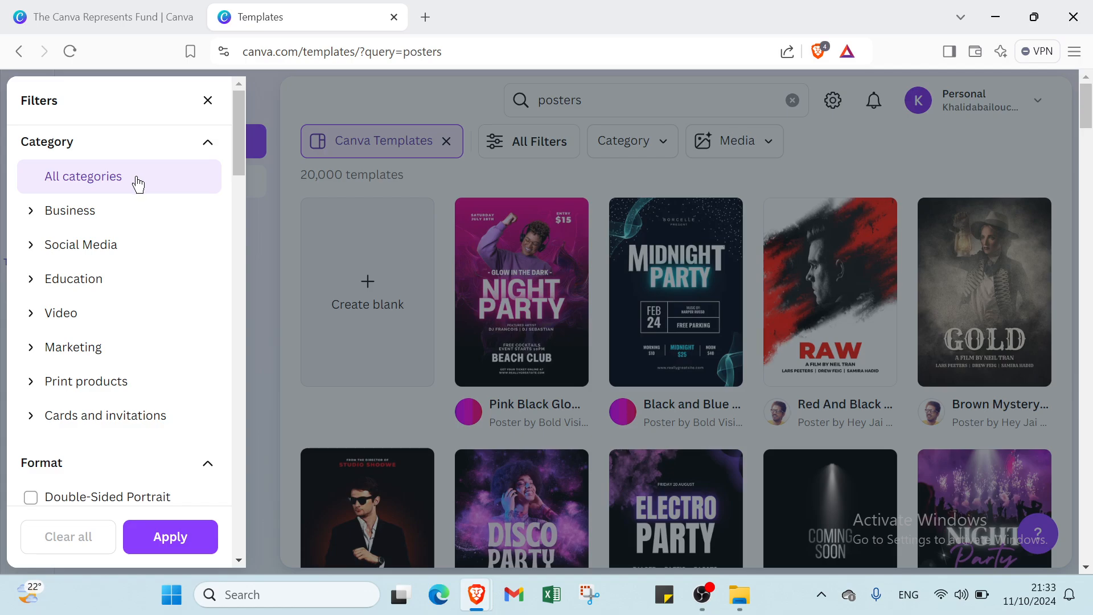
pyautogui.click(138, 206)
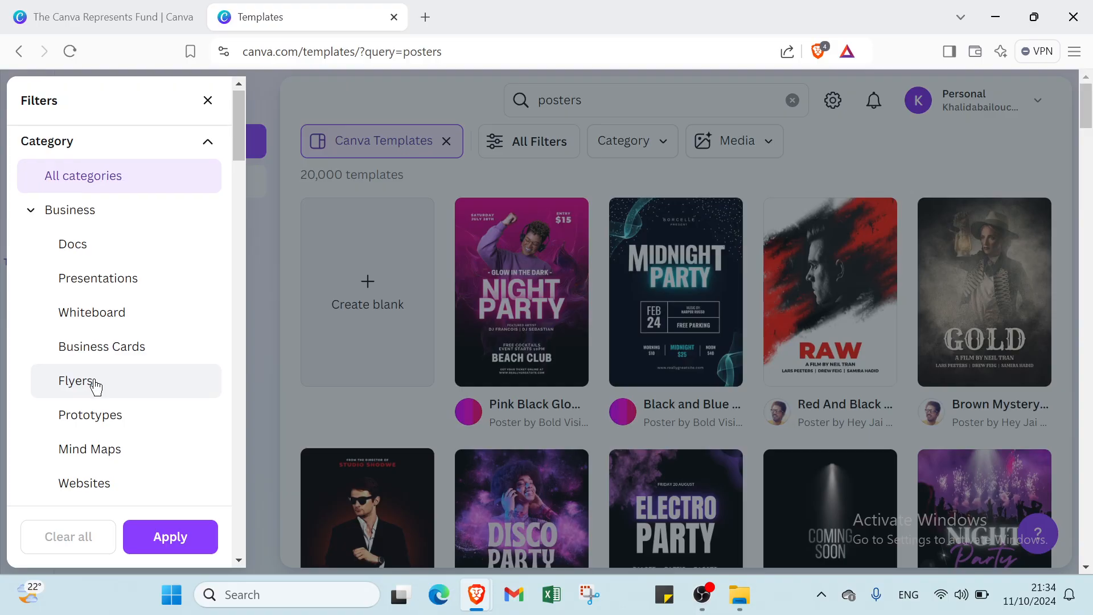
pyautogui.scroll(-2, 94, 382)
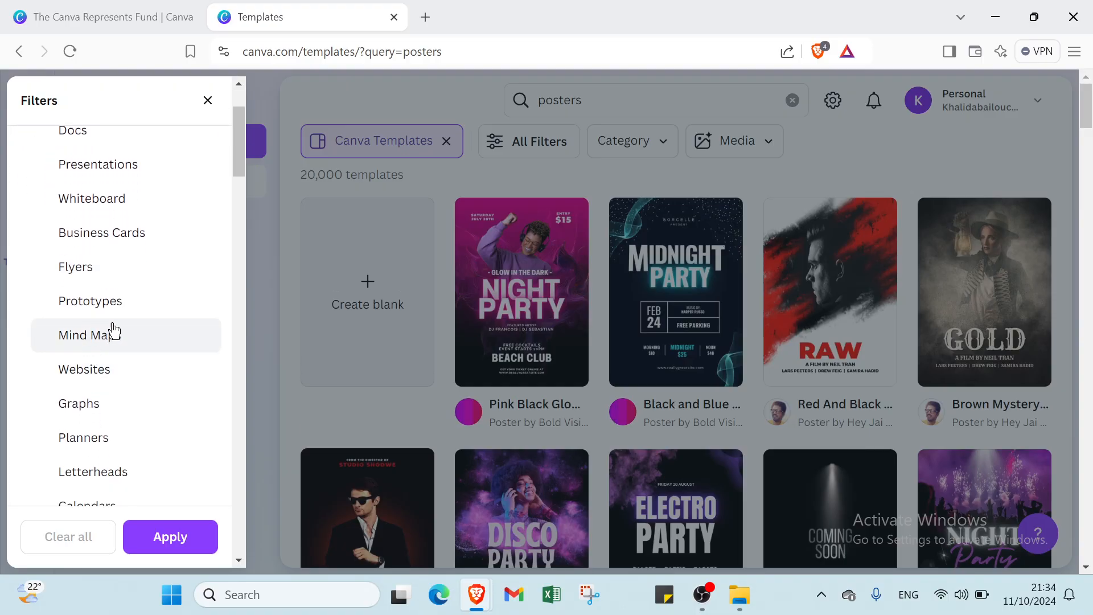
pyautogui.scroll(-1, 112, 329)
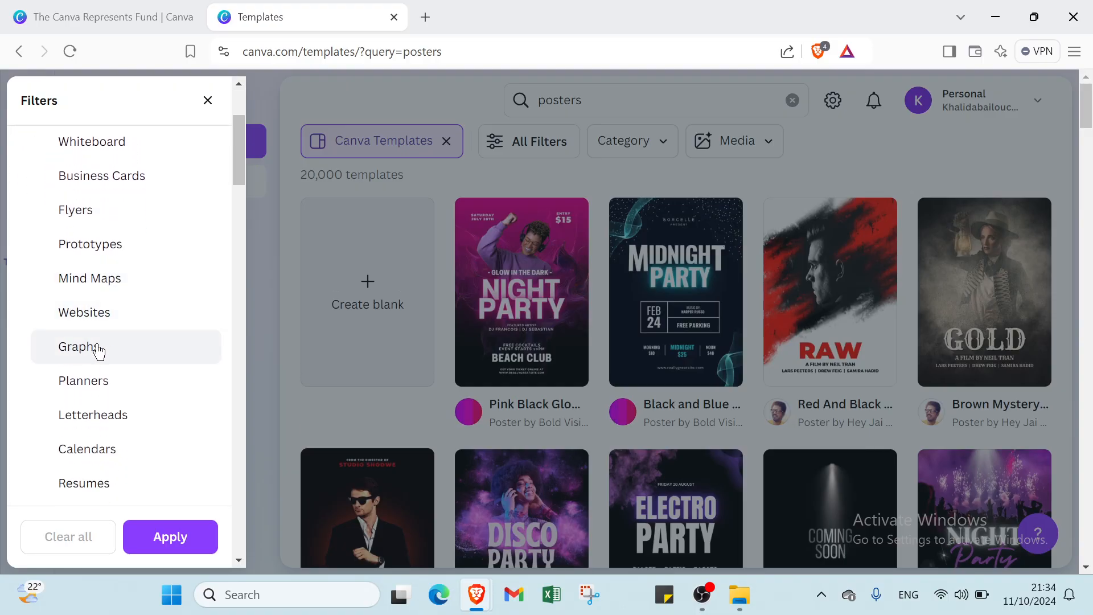
pyautogui.scroll(-3, 89, 410)
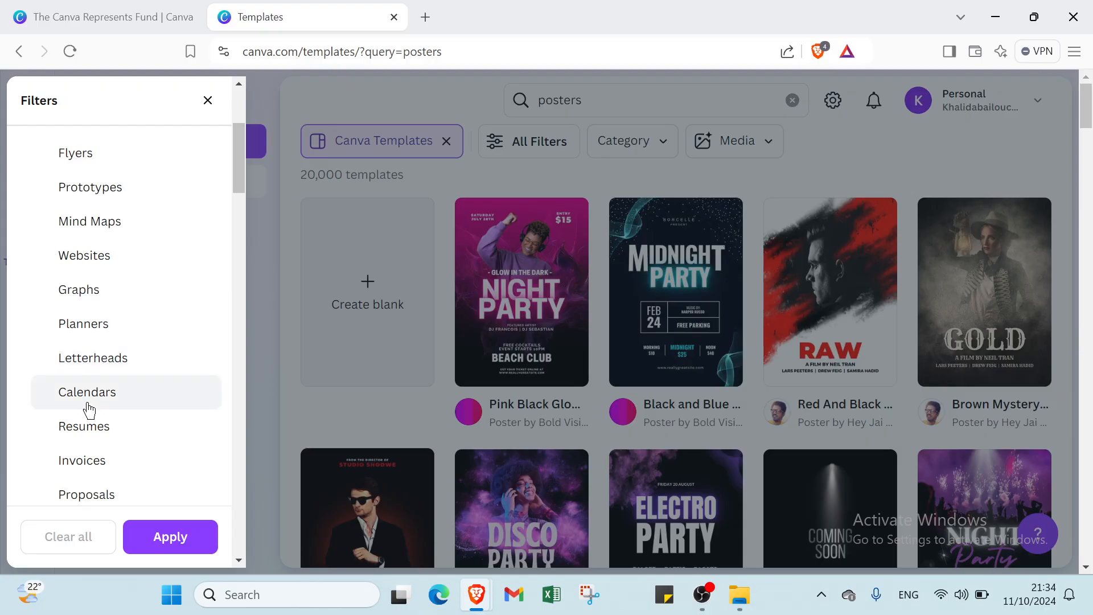
pyautogui.scroll(-1, 96, 367)
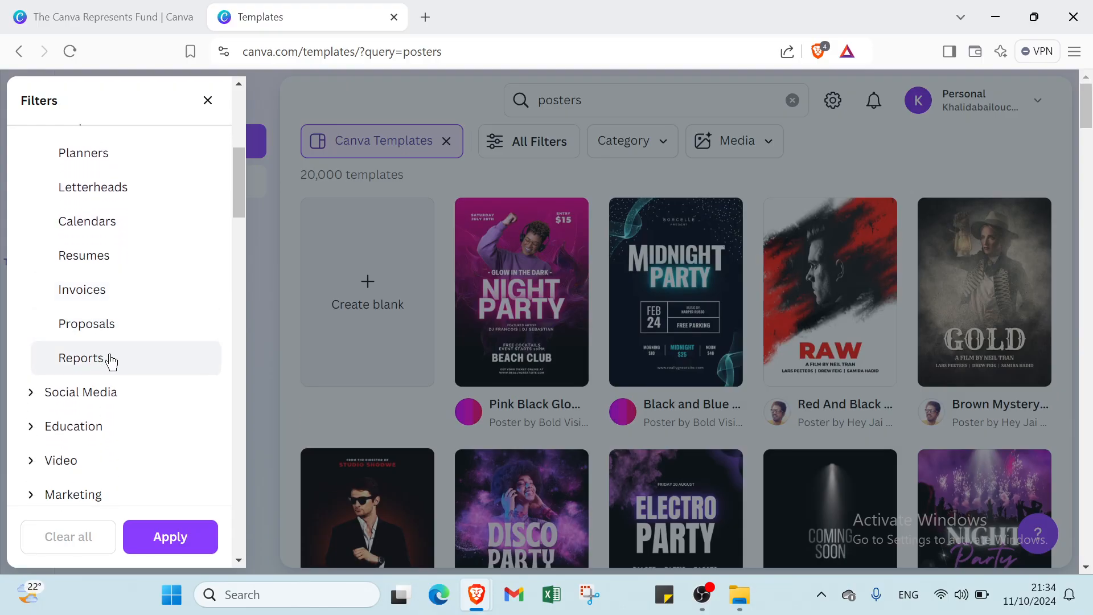
pyautogui.scroll(-1, 108, 358)
pyautogui.click(98, 340)
pyautogui.scroll(-2, 100, 344)
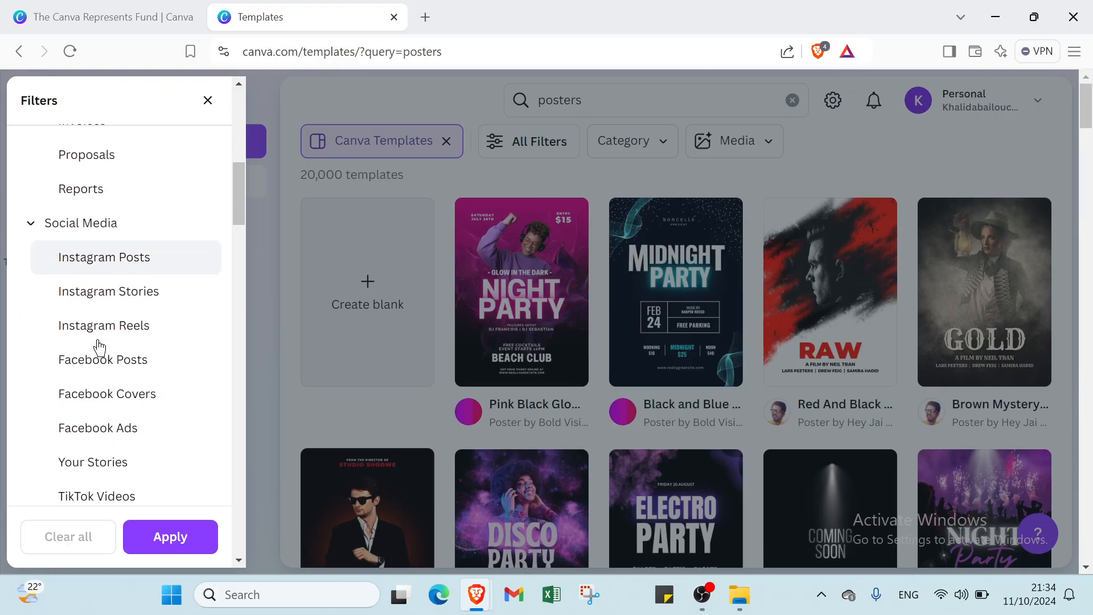
pyautogui.scroll(-6, 97, 296)
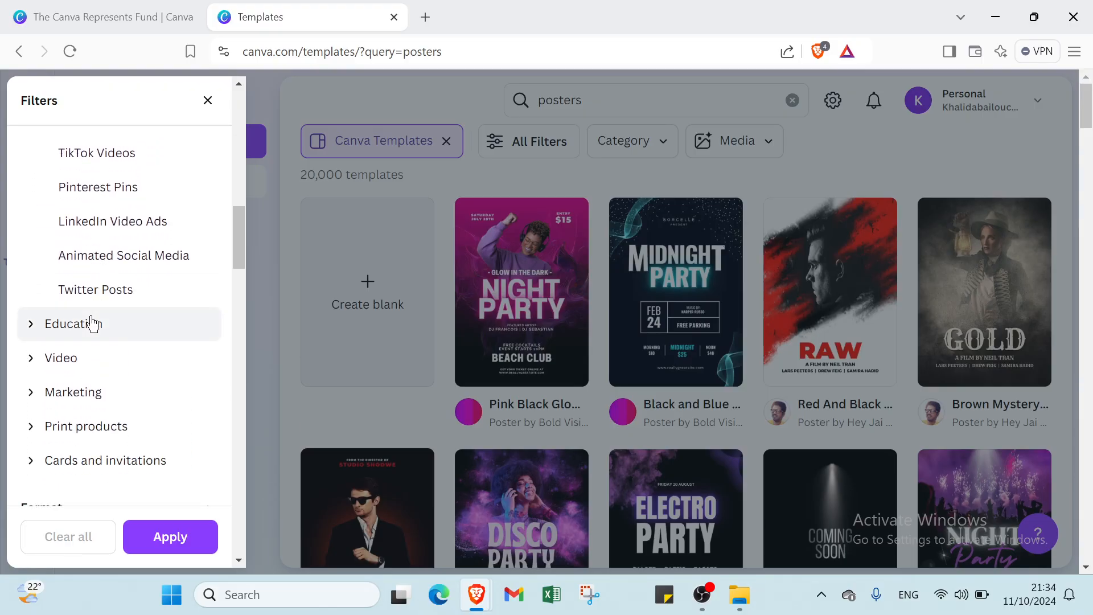
# Step: Expand the Education, Video, Marketing, Print products and Cards and invitations categories to examine their subcategories
pyautogui.click(91, 322)
pyautogui.scroll(-4, 80, 328)
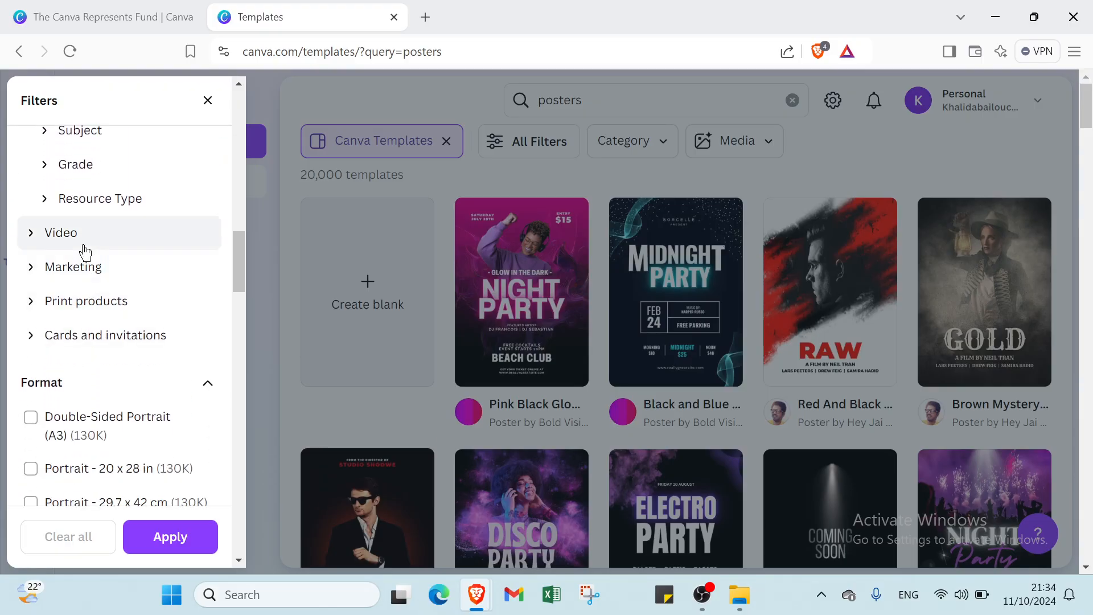
pyautogui.click(84, 247)
pyautogui.scroll(-3, 93, 318)
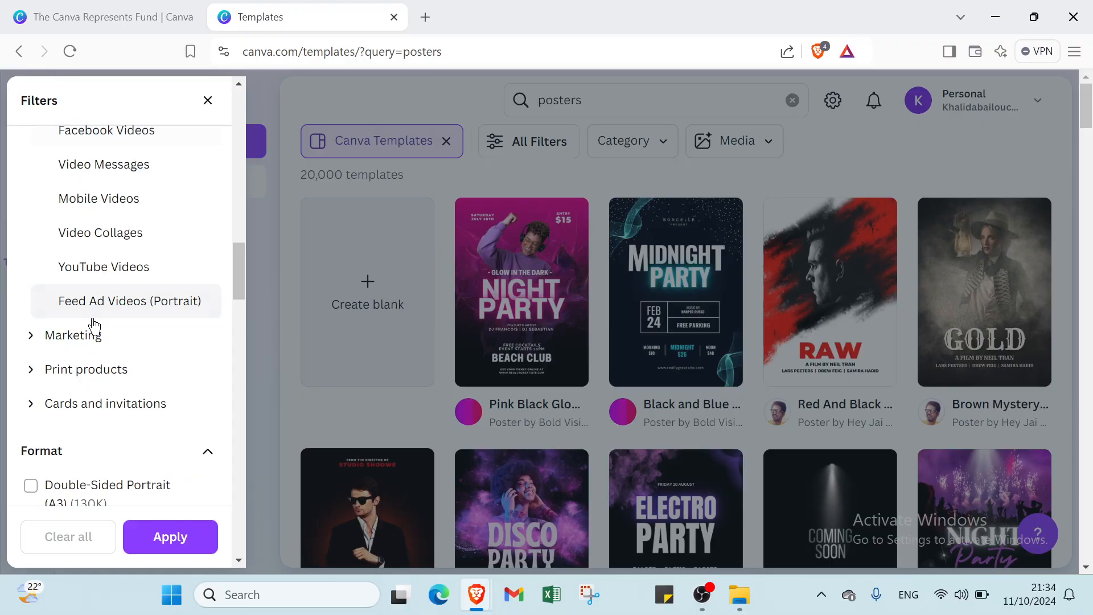
pyautogui.click(94, 329)
pyautogui.scroll(-3, 92, 348)
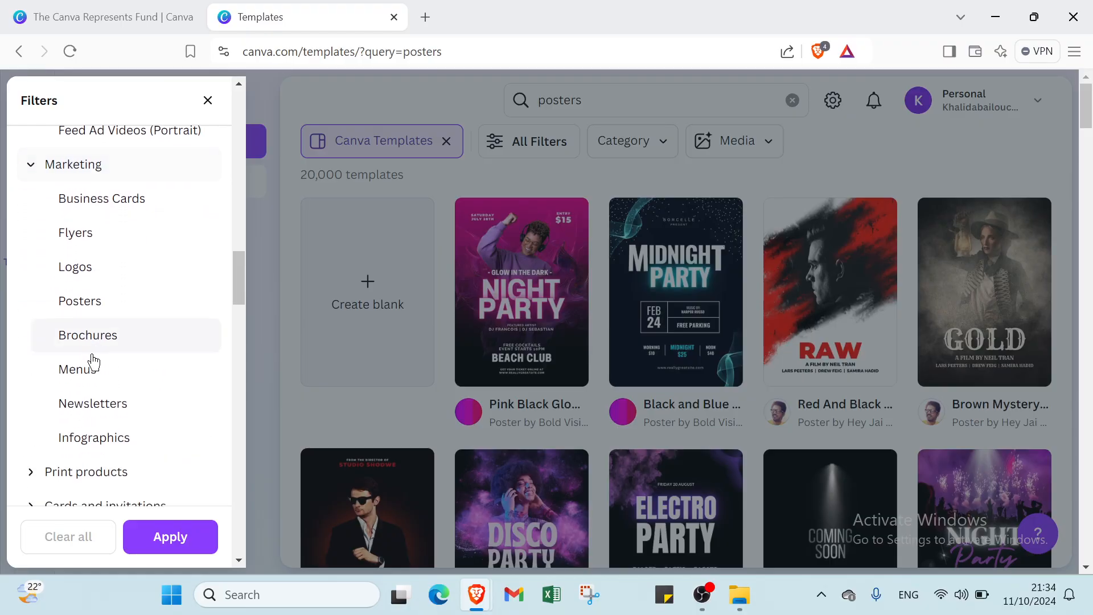
pyautogui.scroll(-2, 93, 399)
pyautogui.click(87, 358)
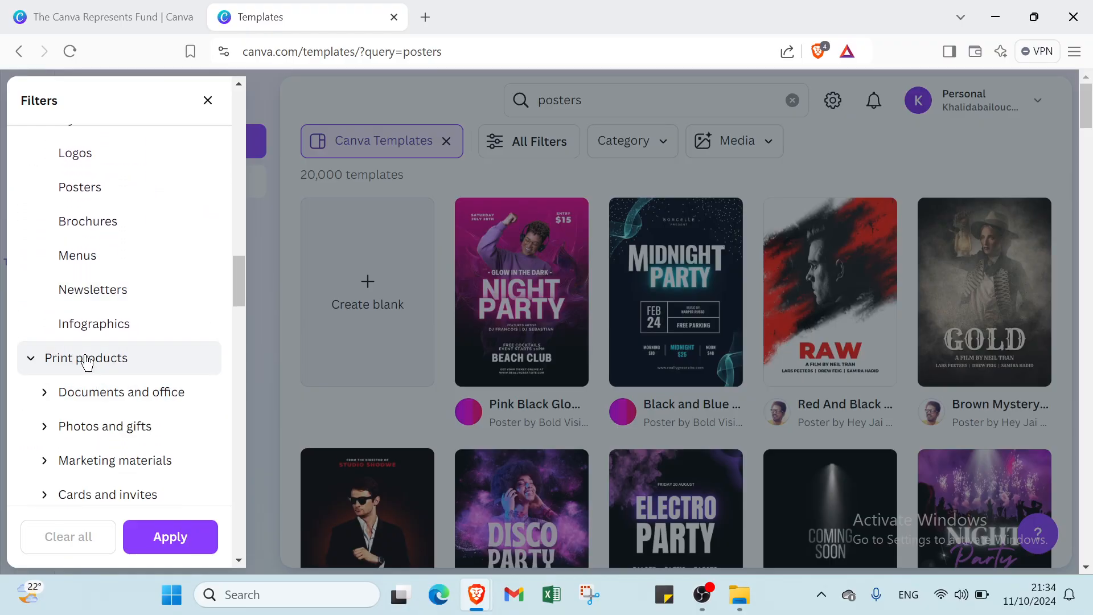
pyautogui.scroll(-4, 86, 362)
pyautogui.click(80, 373)
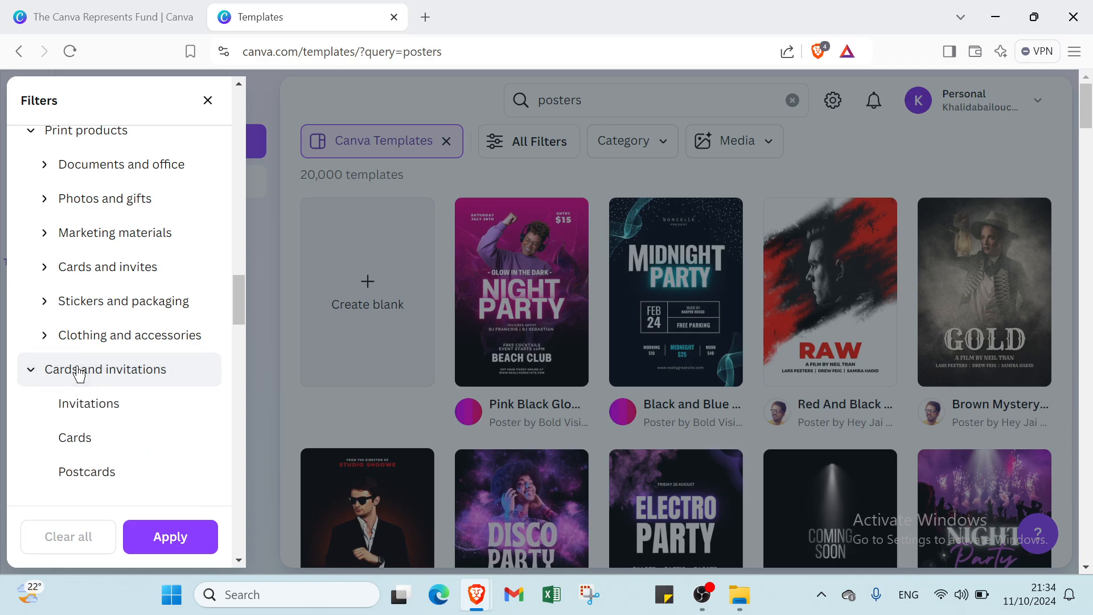
# Step: Examine the remaining template filter groups: Format, Style, Language, Theme, Feature, Grade, Subject, Price and Color
pyautogui.scroll(-5, 80, 373)
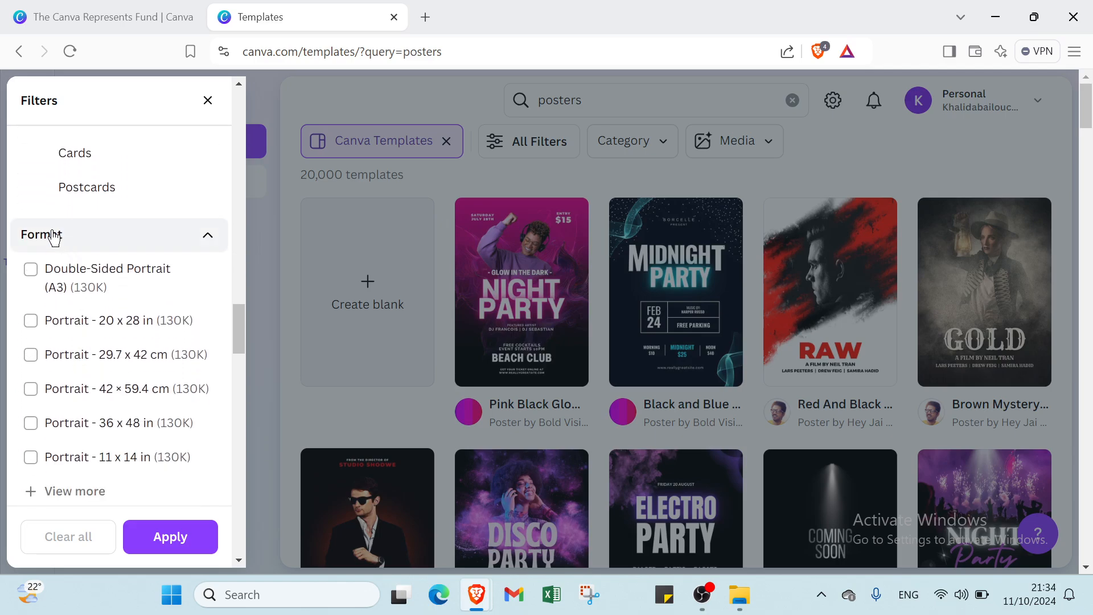
pyautogui.scroll(-6, 112, 282)
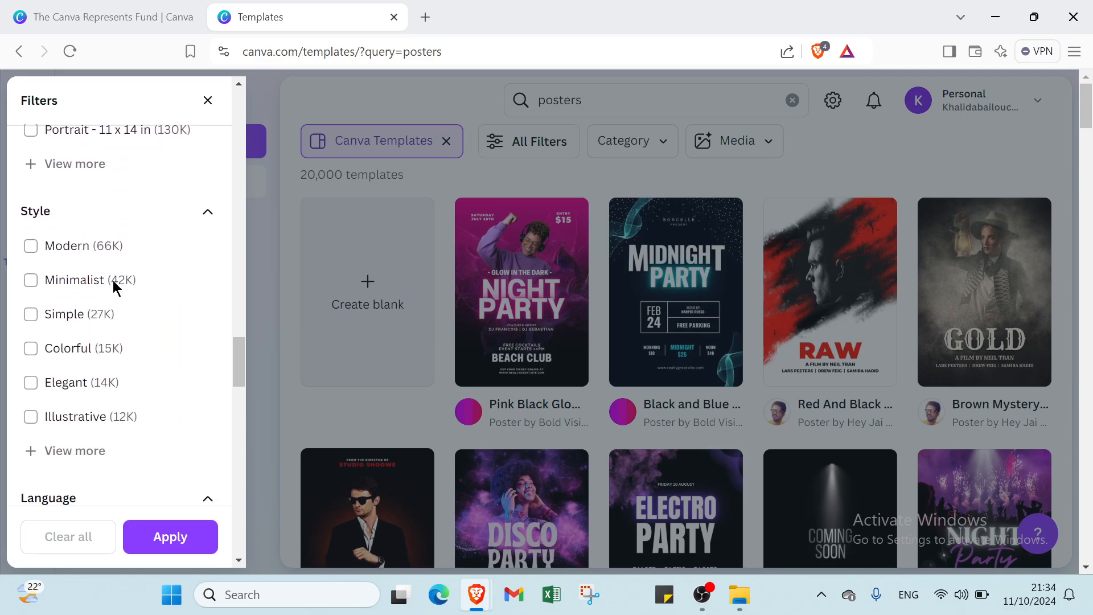
pyautogui.scroll(-4, 93, 269)
pyautogui.scroll(-1, 96, 271)
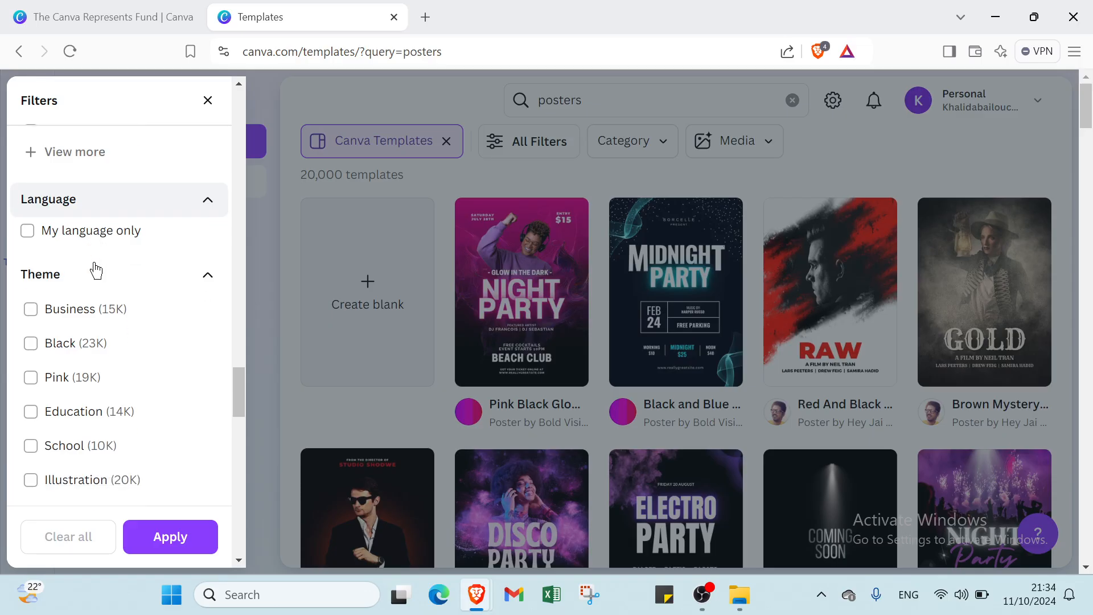
pyautogui.scroll(-5, 96, 271)
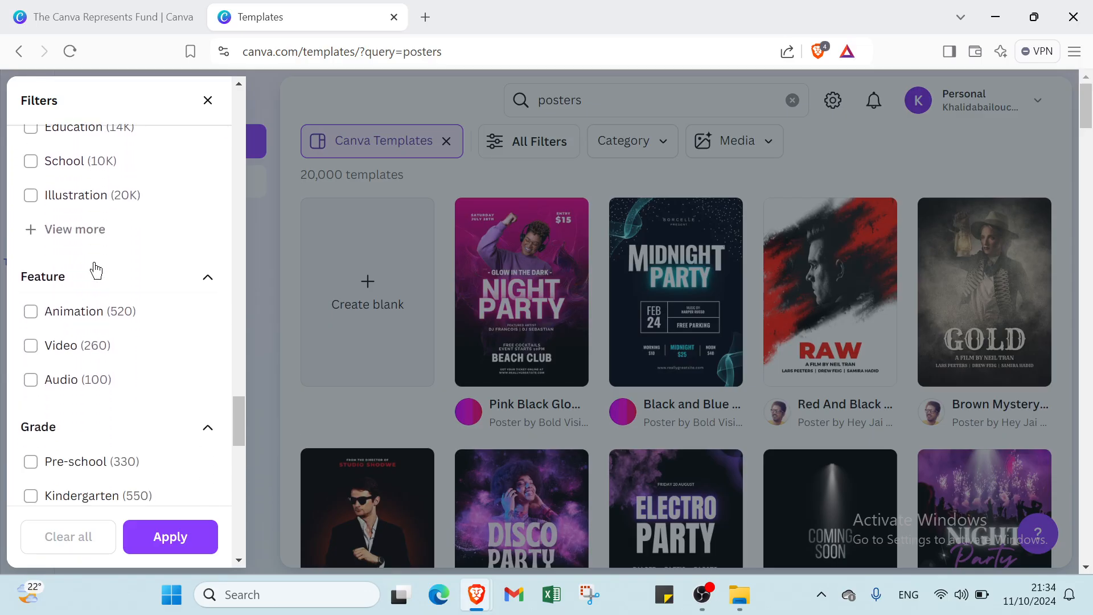
pyautogui.scroll(-8, 95, 270)
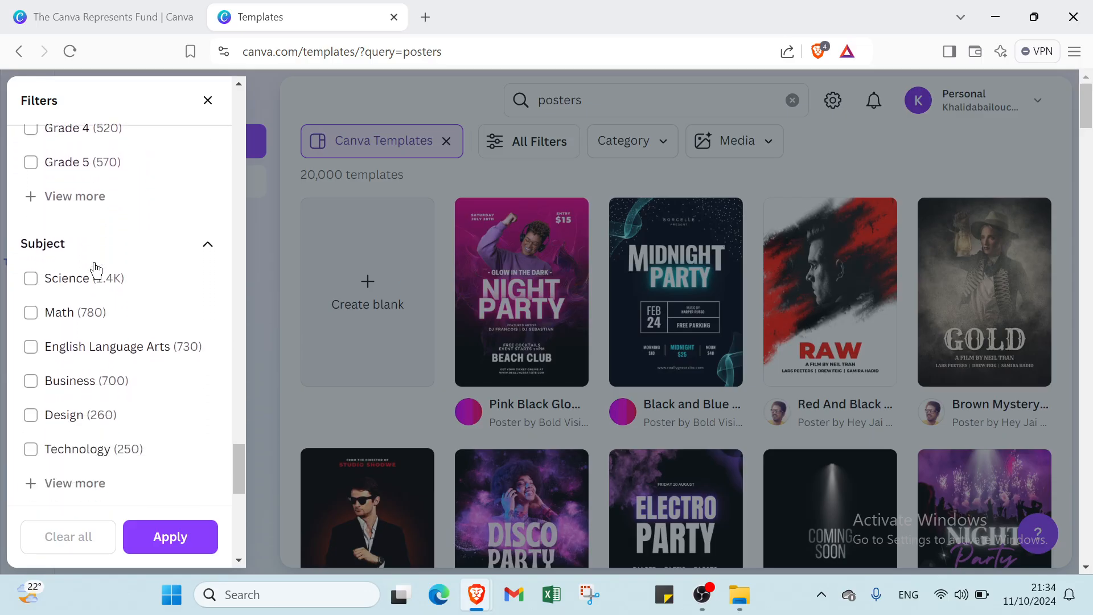
pyautogui.scroll(-9, 96, 269)
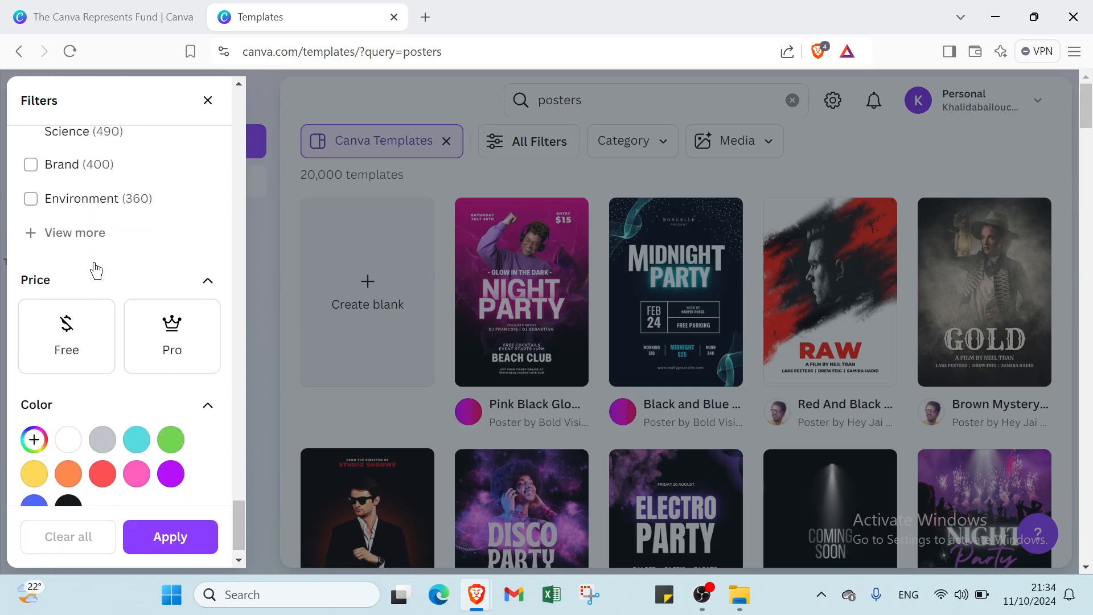
# Step: Set the Price filter to Free and apply it to the poster templates
pyautogui.click(74, 339)
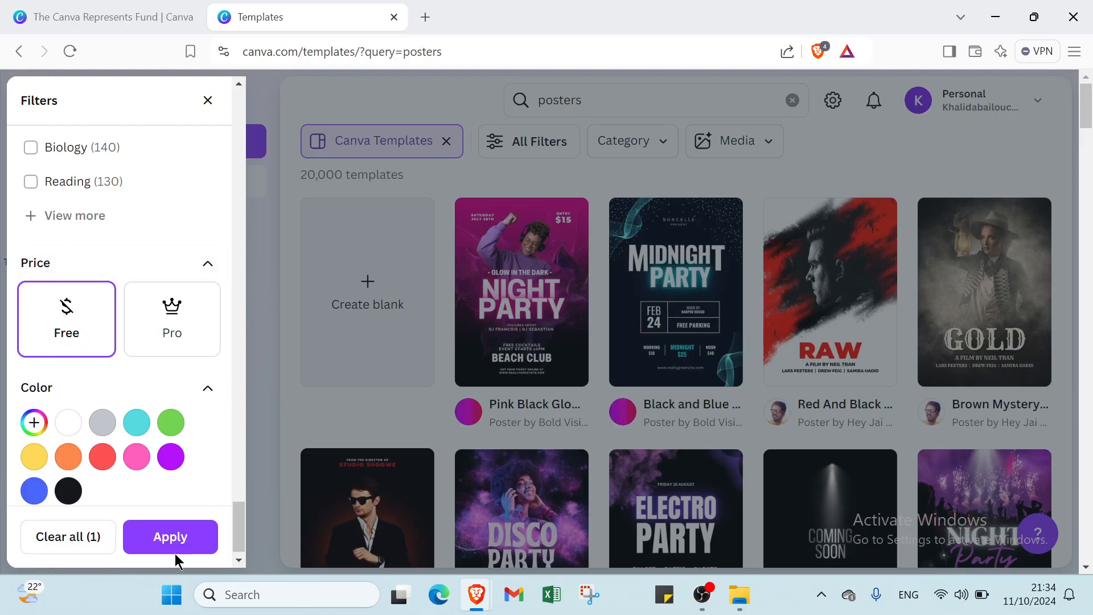
pyautogui.scroll(-1, 73, 422)
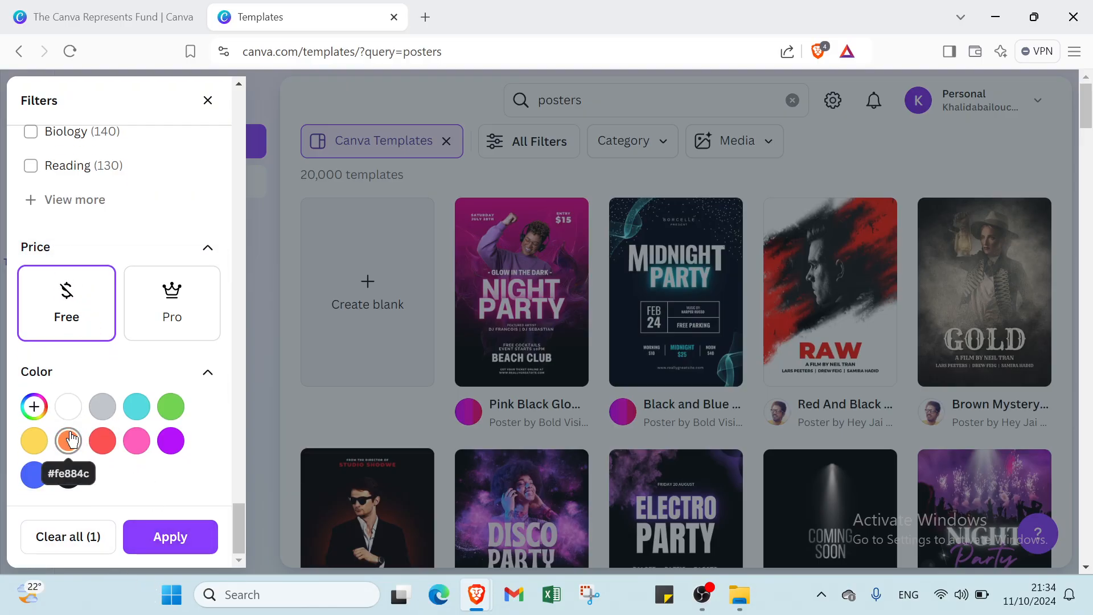
pyautogui.click(183, 541)
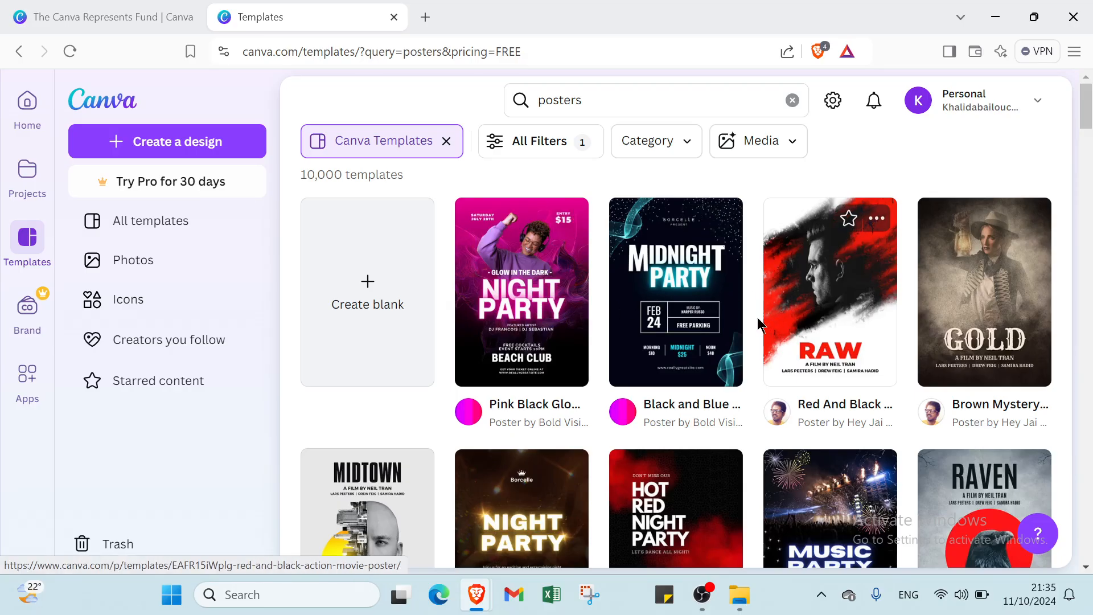
# Step: Open the Brown Mystery Movie Poster template from the results and start customizing it in the editor
pyautogui.click(968, 293)
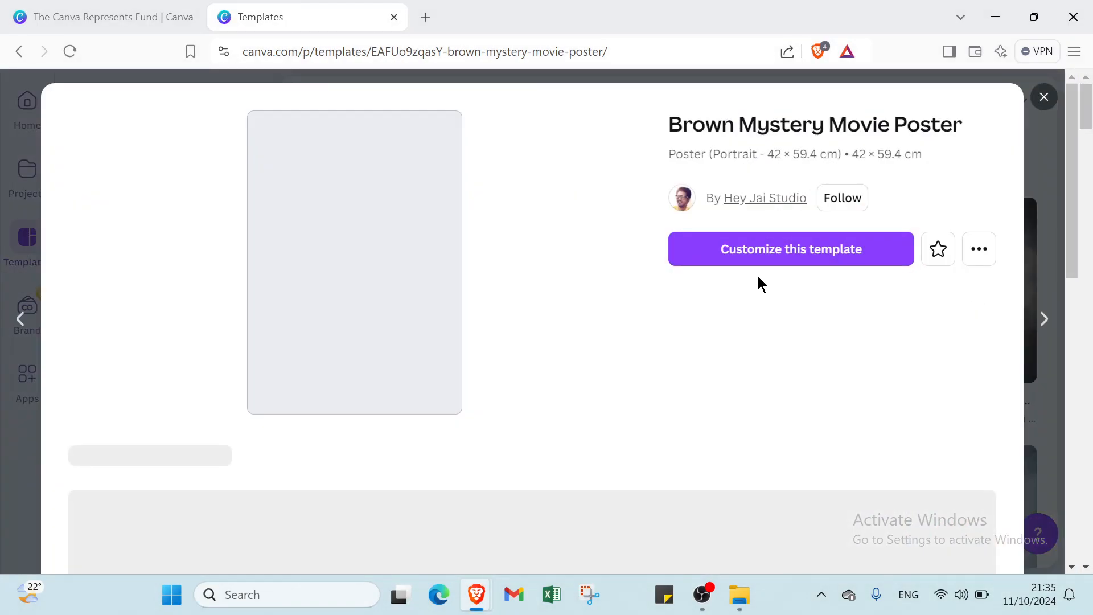
pyautogui.click(761, 254)
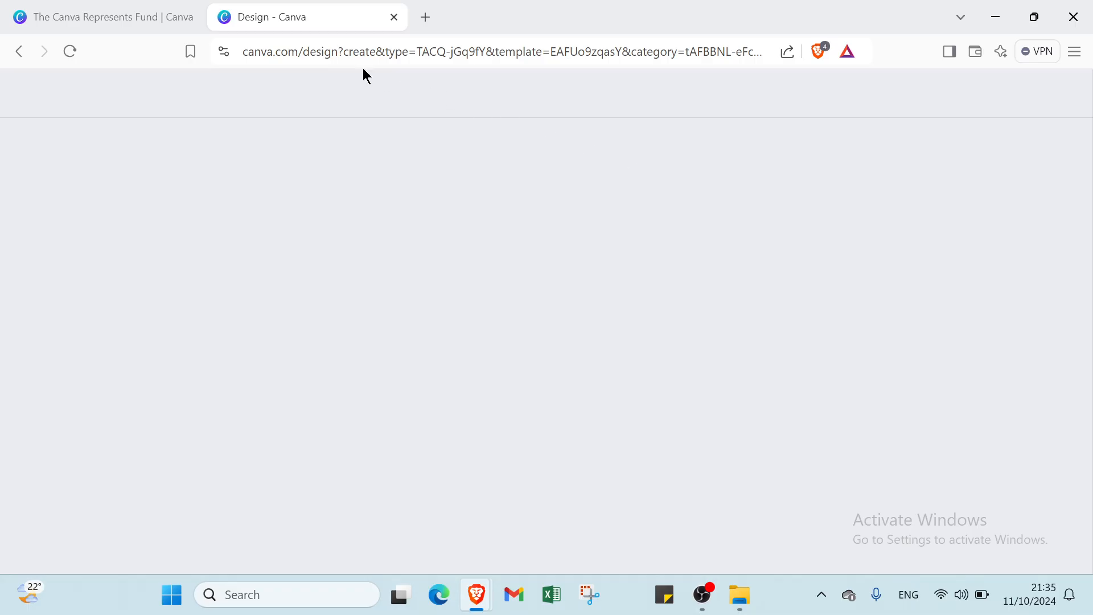
pyautogui.click(156, 12)
pyautogui.click(255, 12)
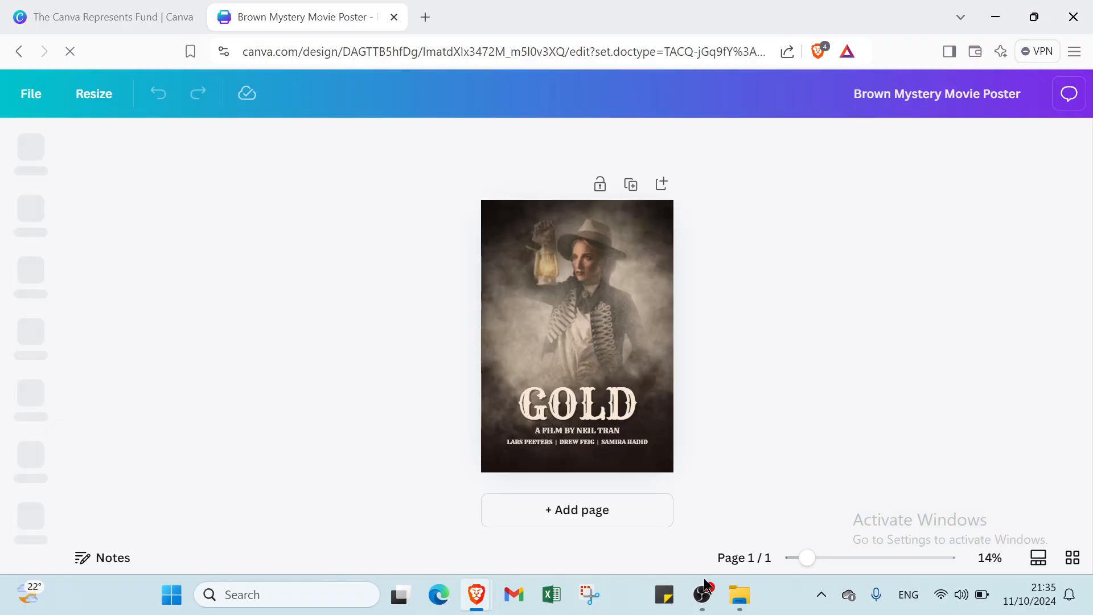
# Step: Zoom the poster in and out, and switch the pages to thumbnail view and back to scroll view
pyautogui.click(832, 558)
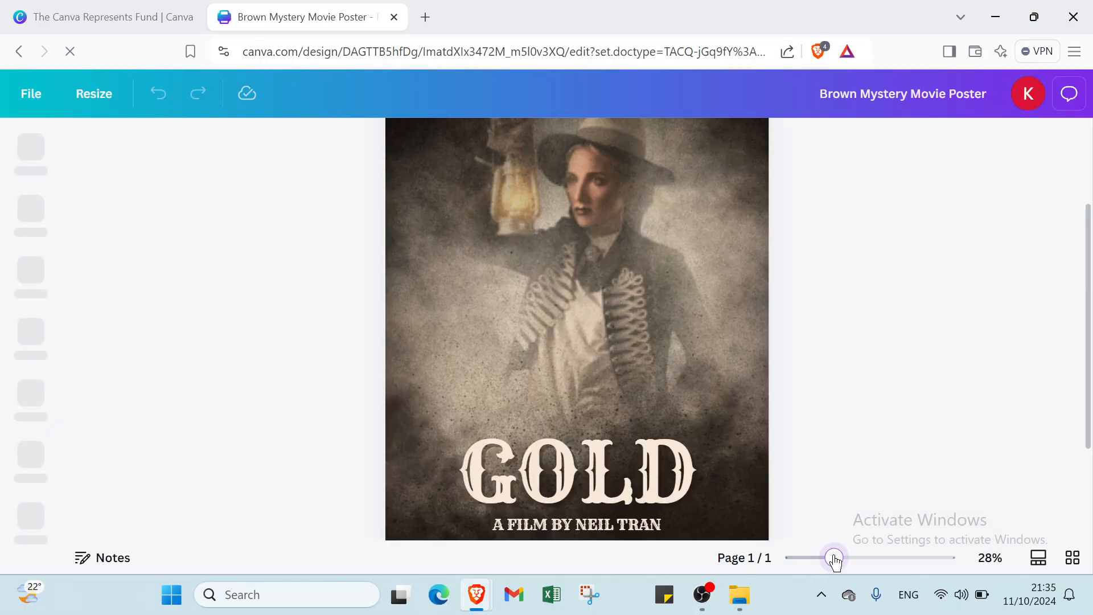
pyautogui.moveTo(818, 560)
pyautogui.mouseDown()
pyautogui.moveTo(955, 559)
pyautogui.moveTo(821, 564)
pyautogui.mouseUp()
pyautogui.moveTo(814, 564); pyautogui.dragTo(786, 564)
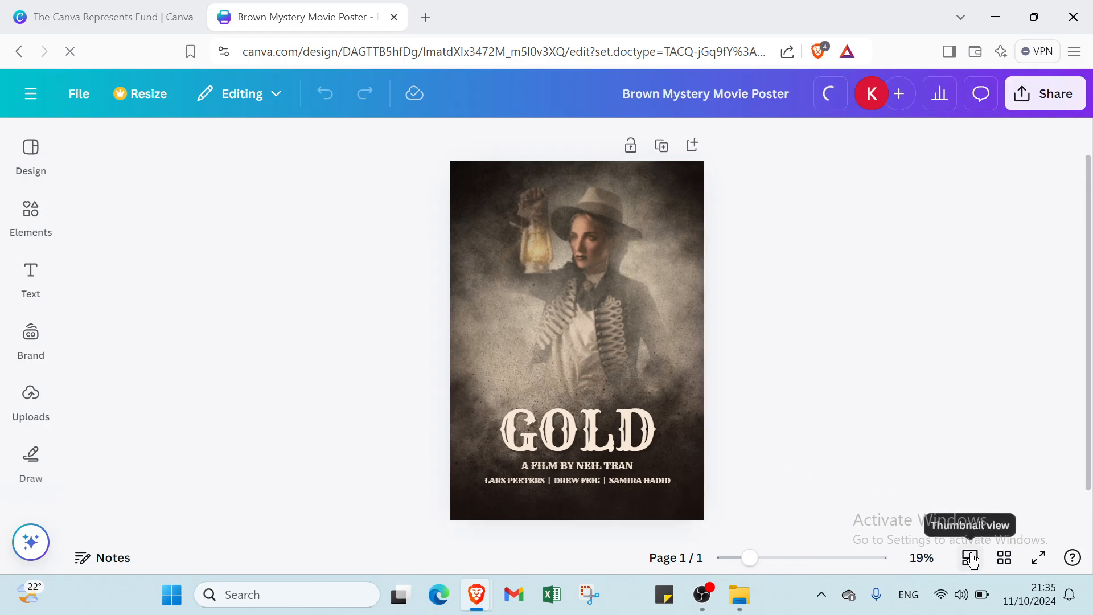
pyautogui.click(970, 558)
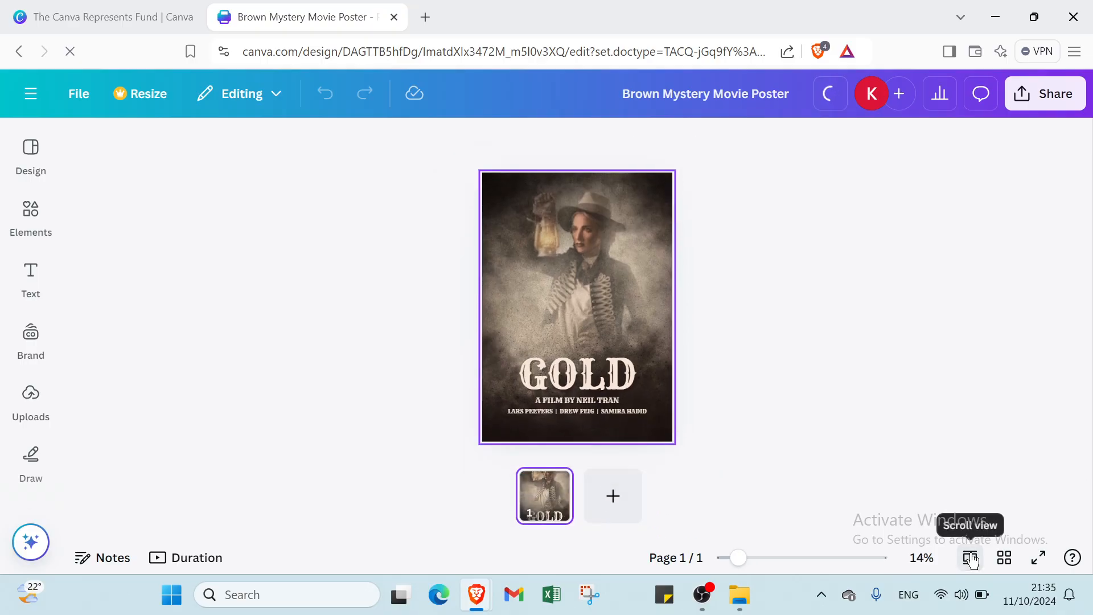
pyautogui.click(971, 558)
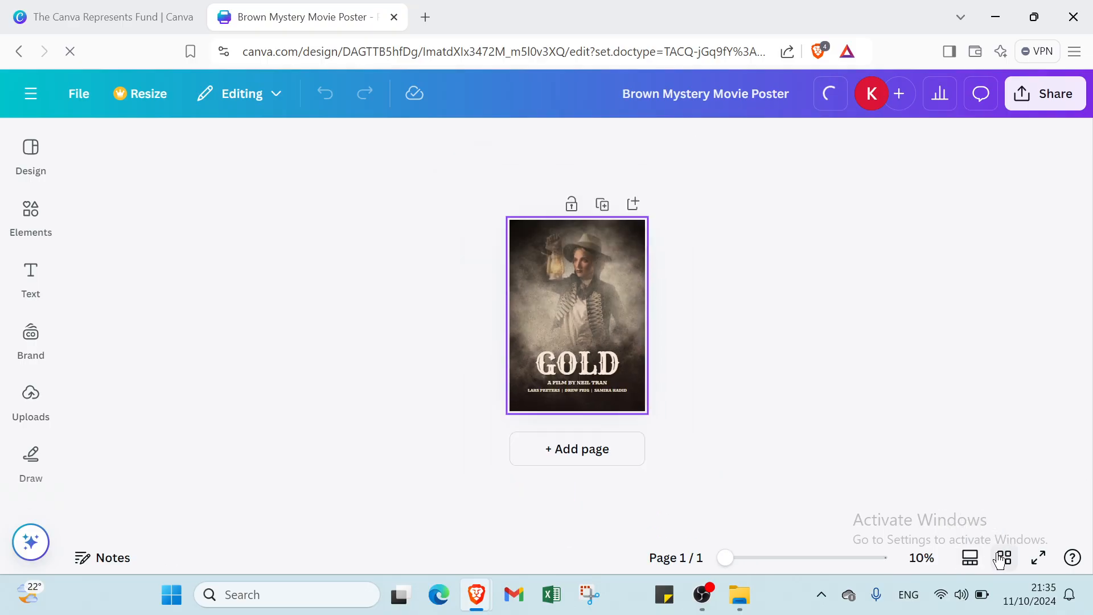
# Step: Show the design in grid view and in full-screen presentation, returning to the normal editing view after each
pyautogui.click(1003, 559)
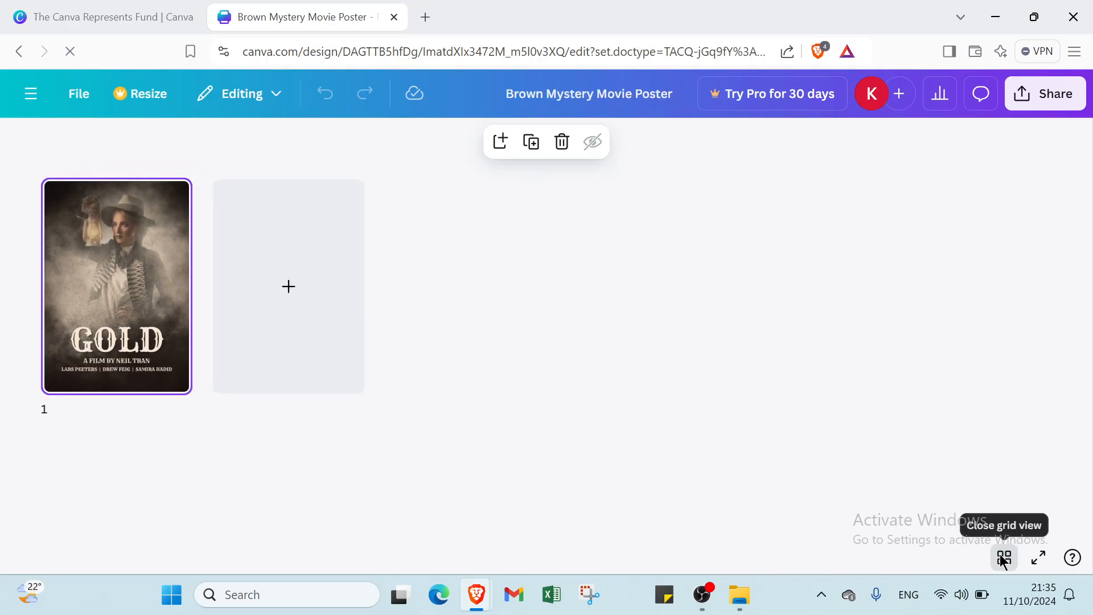
pyautogui.click(1004, 559)
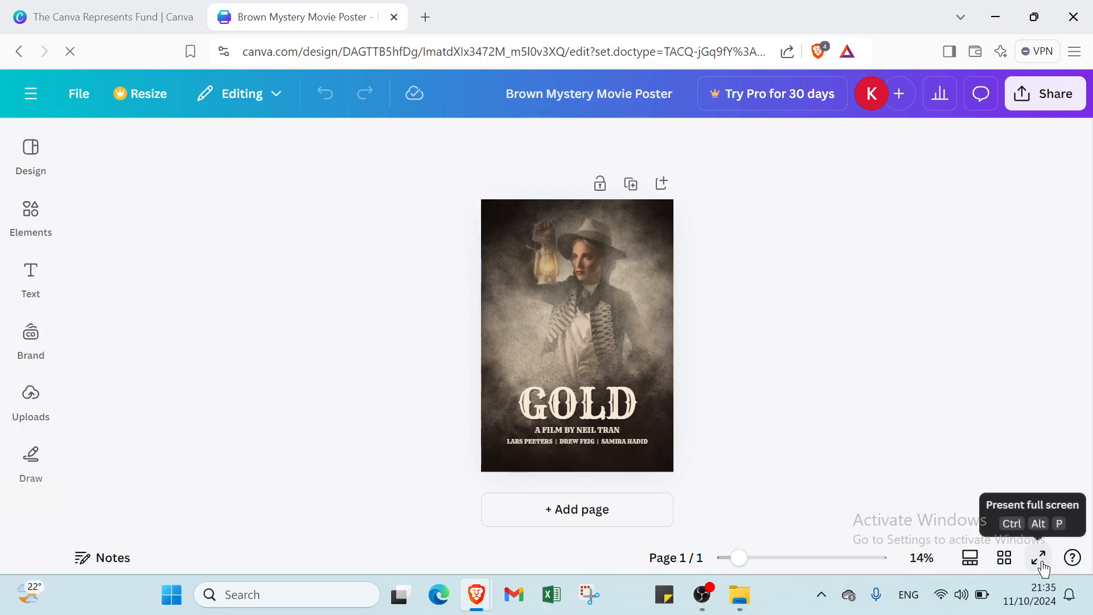
pyautogui.click(1038, 558)
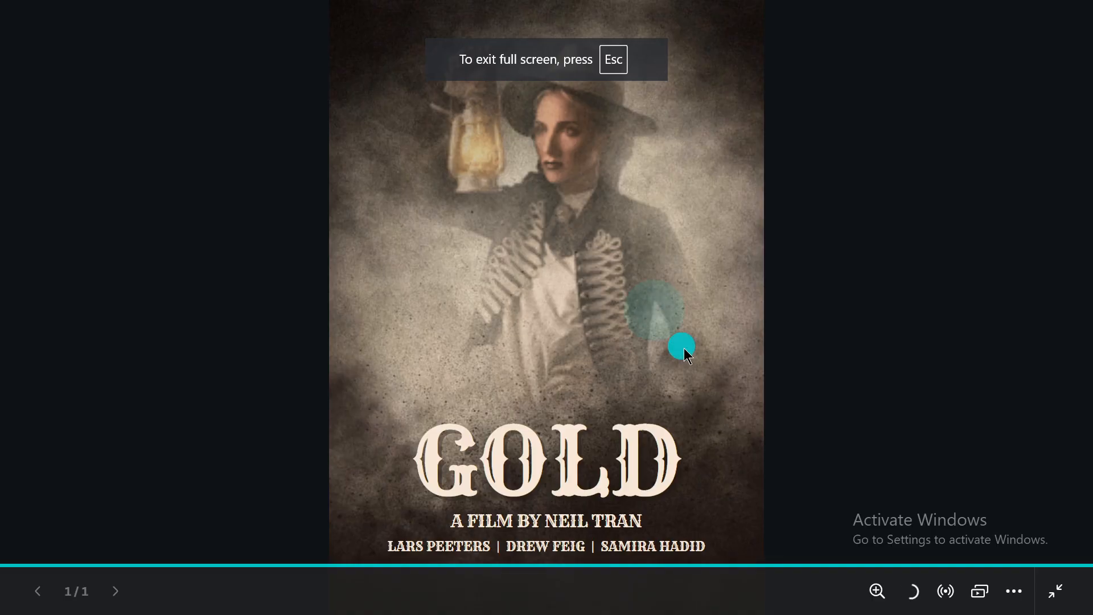
pyautogui.click(1056, 591)
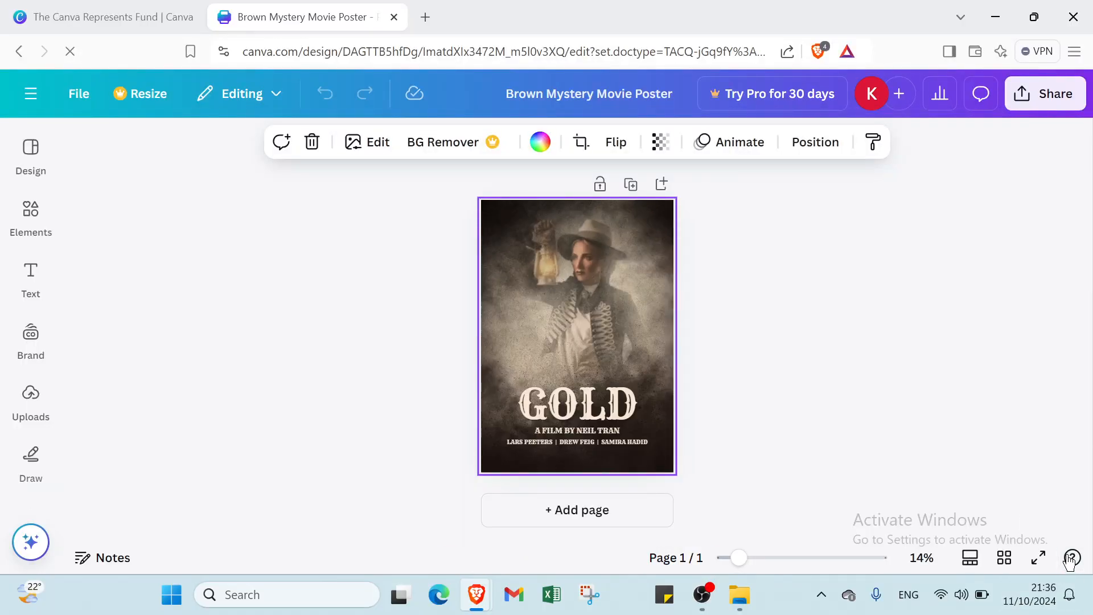
# Step: Open the Ask Canva help assistant to see what it offers and close it again
pyautogui.click(1070, 559)
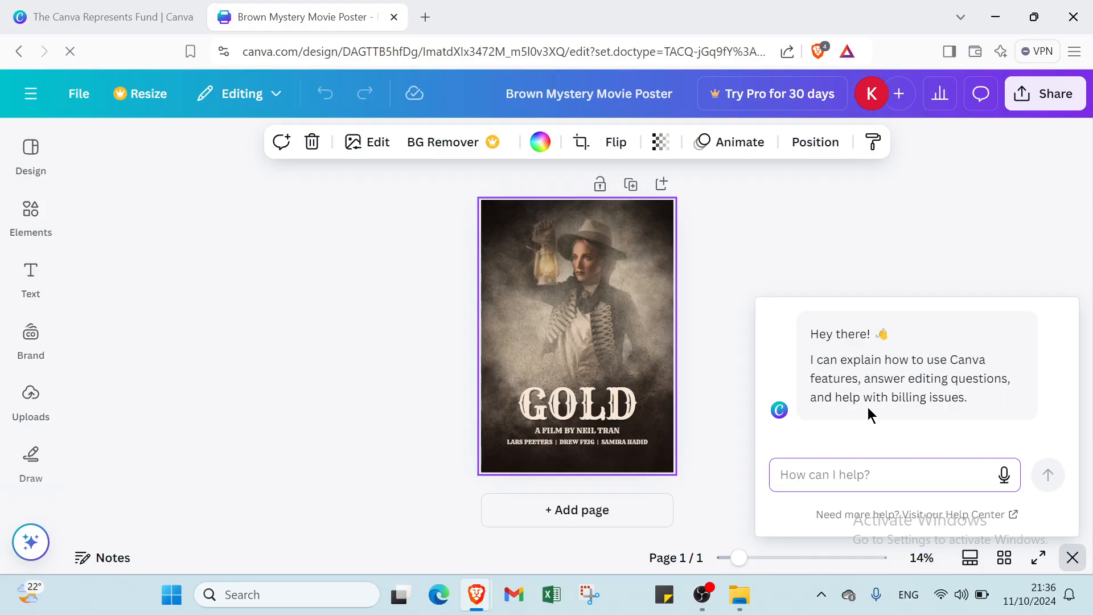
pyautogui.click(942, 252)
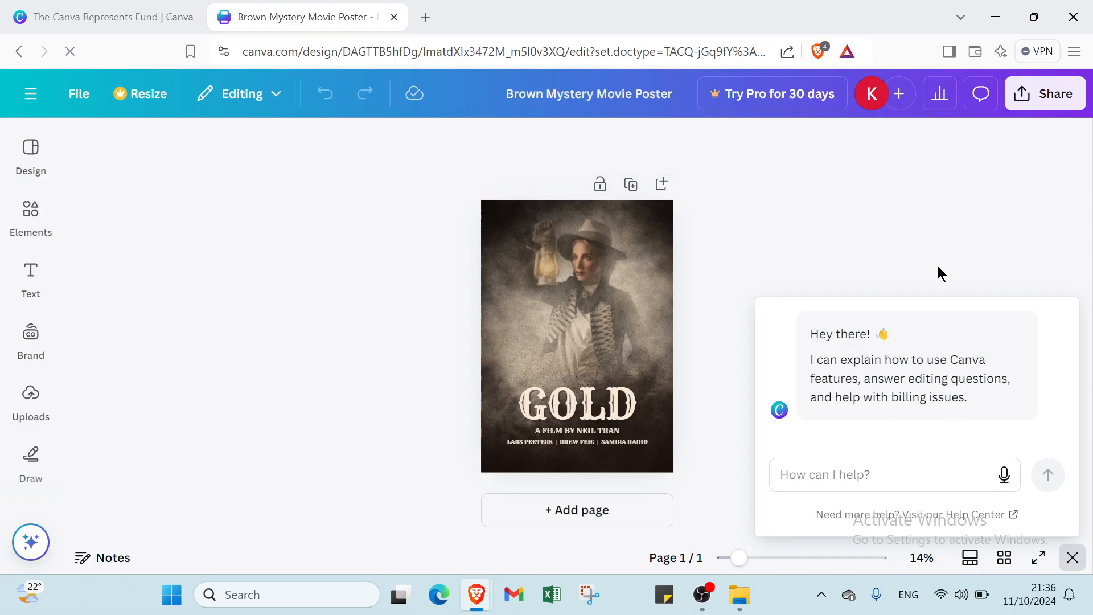
pyautogui.click(1069, 557)
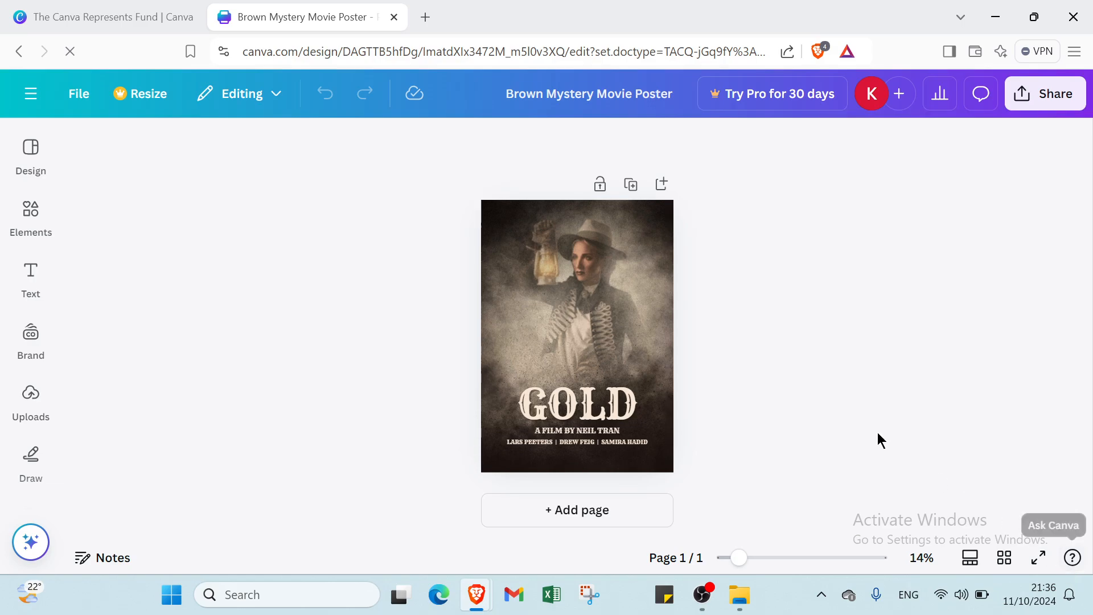
# Step: Duplicate the poster page, try moving it down and up in the page order, and delete the extra copy
pyautogui.click(631, 186)
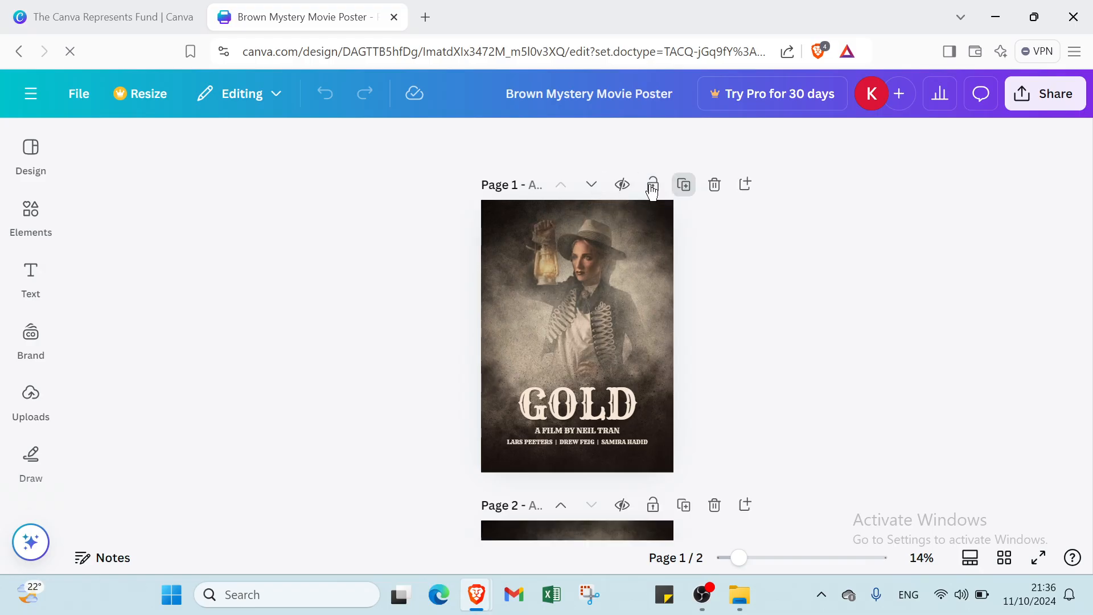
pyautogui.scroll(5, 664, 174)
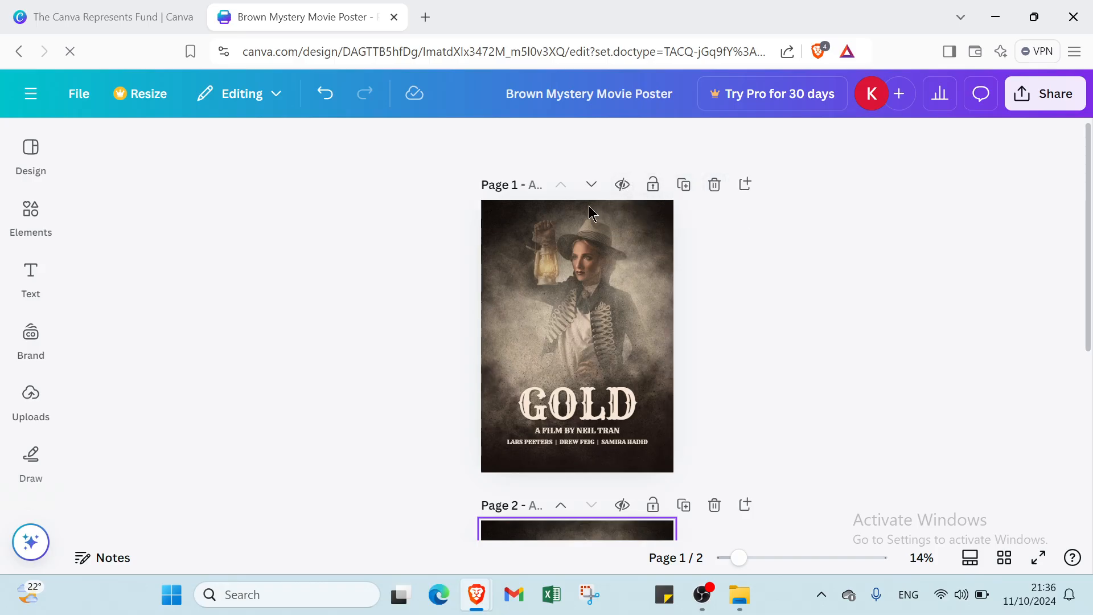
pyautogui.click(587, 186)
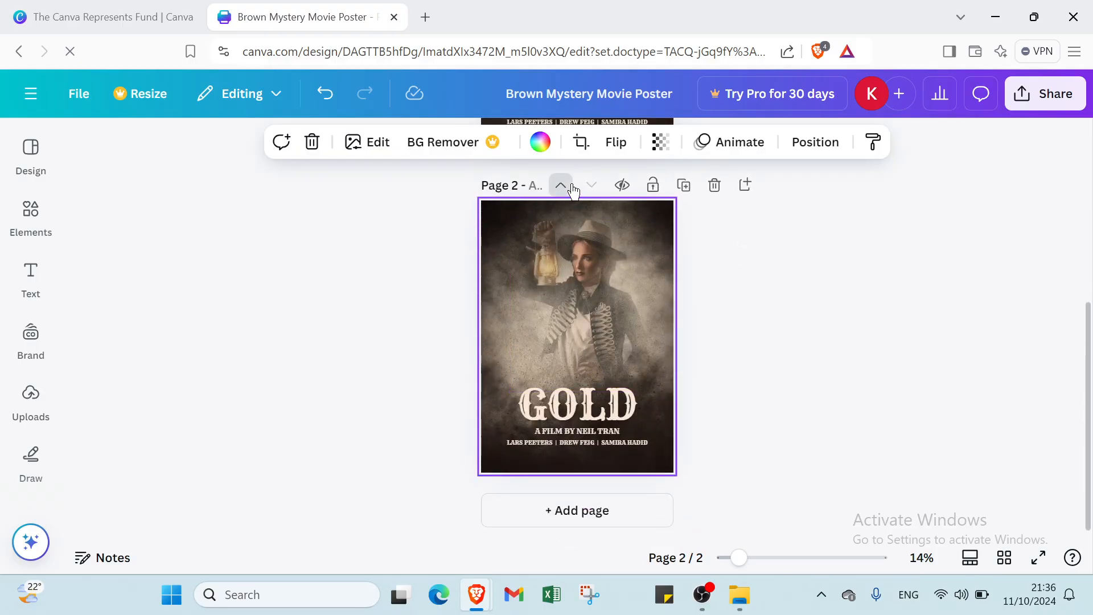
pyautogui.click(572, 186)
pyautogui.click(715, 185)
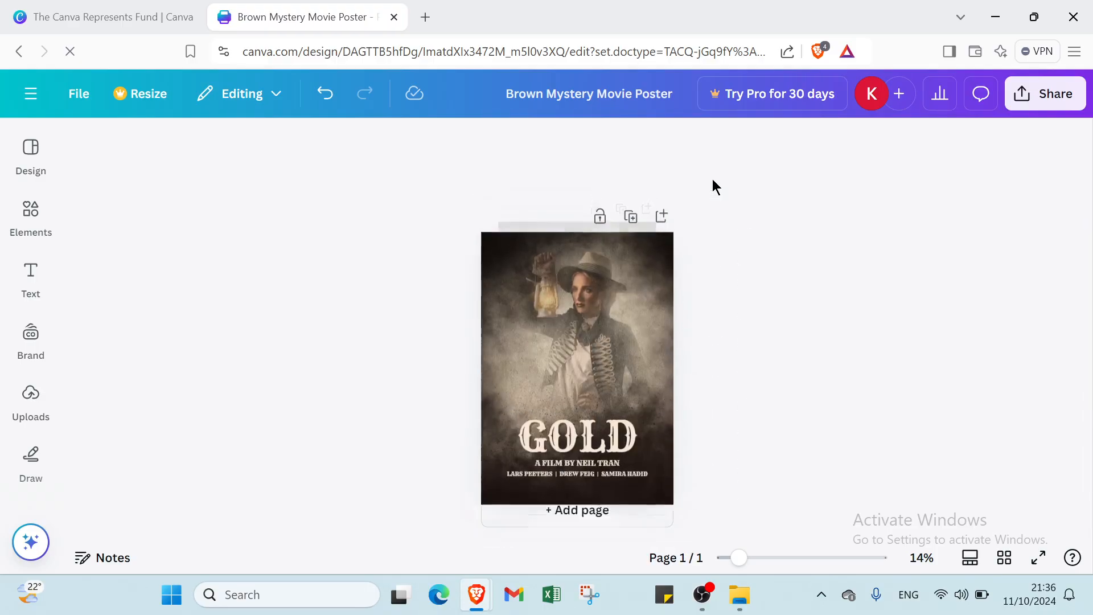
# Step: Show the Poster templates among the editor's design templates and look through the suggested poster types
pyautogui.click(30, 169)
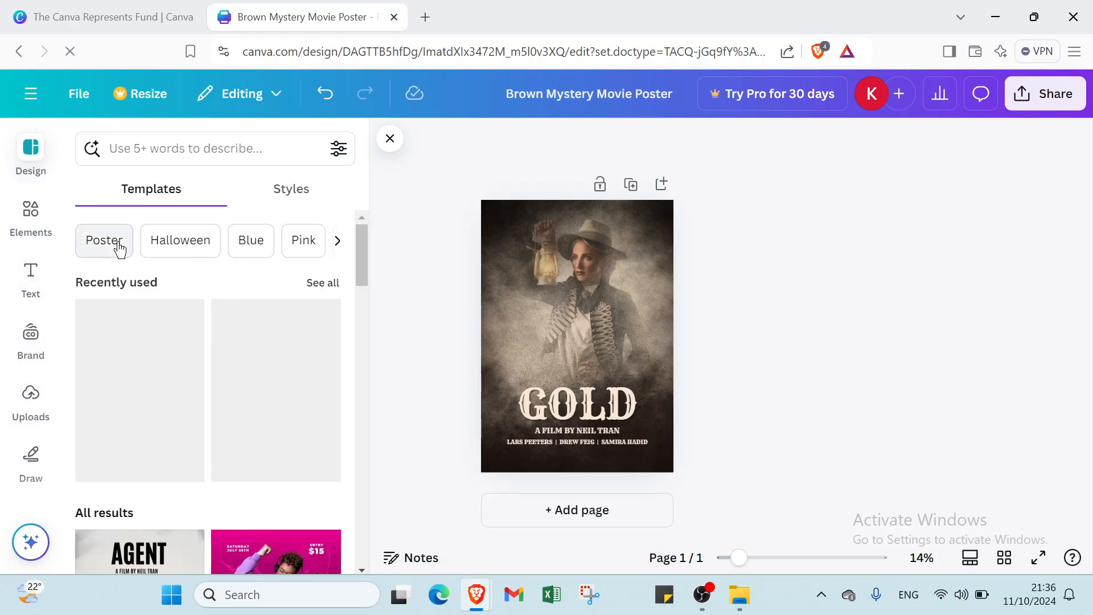
pyautogui.click(118, 240)
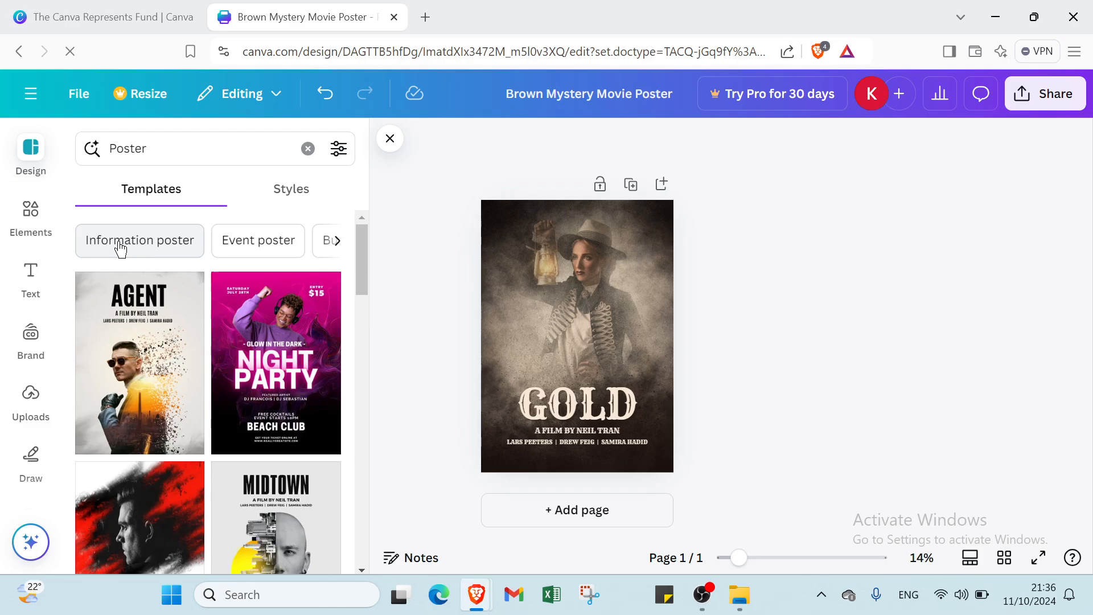
pyautogui.click(334, 245)
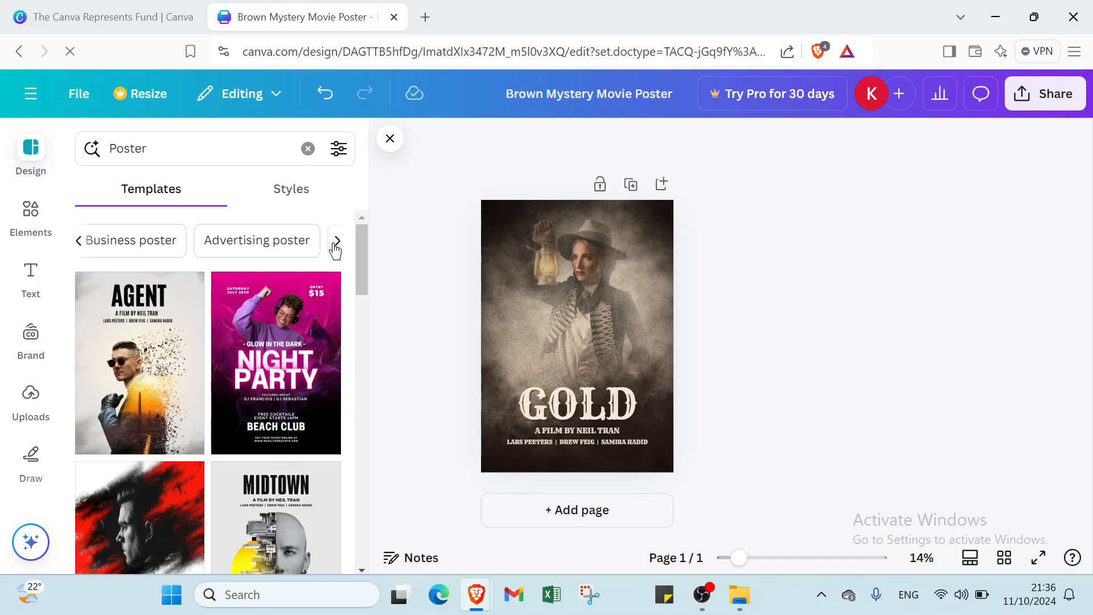
pyautogui.click(334, 245)
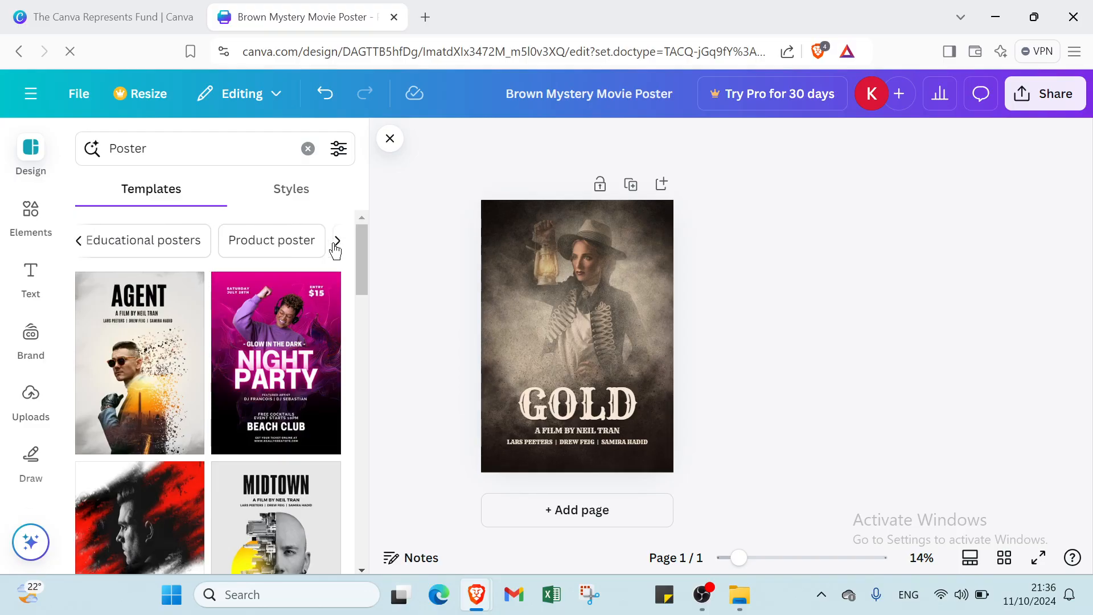
pyautogui.click(334, 245)
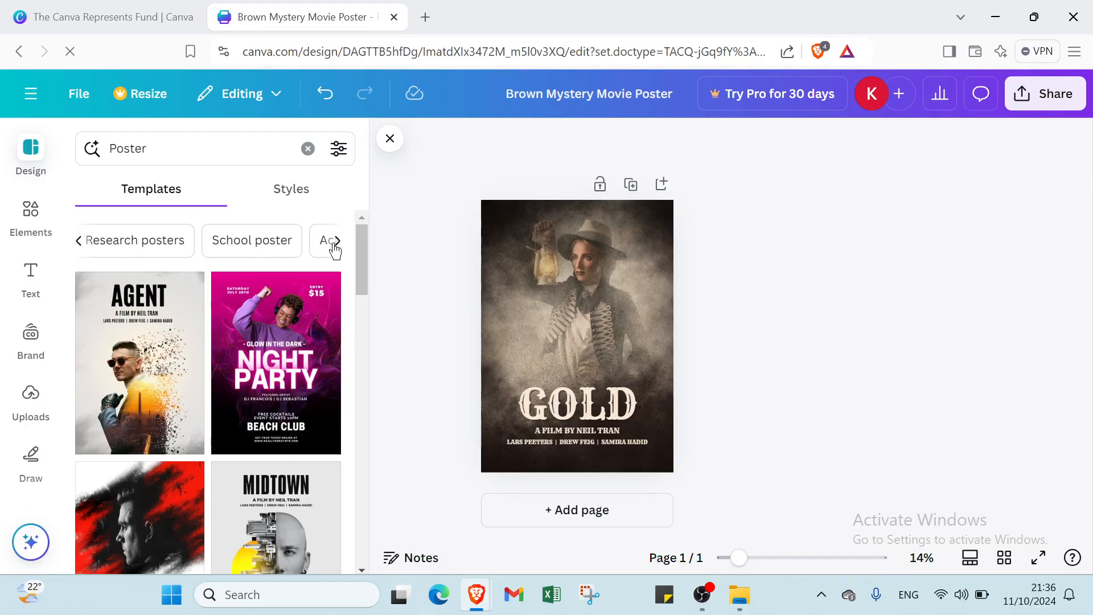
pyautogui.click(334, 245)
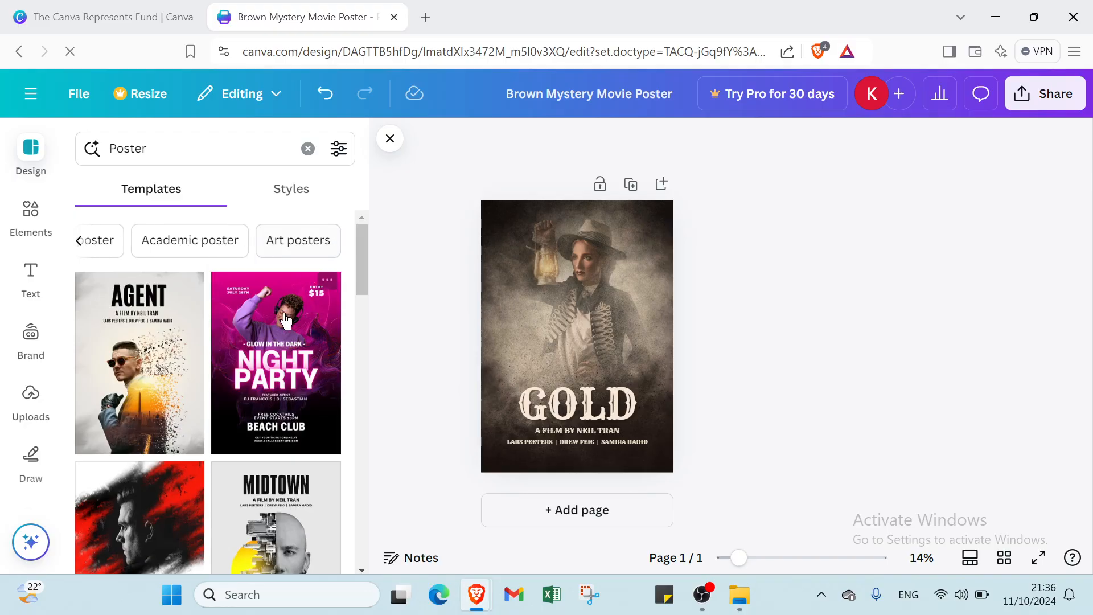
# Step: Add the AGENT movie poster template to the design as a new page
pyautogui.scroll(-1, 222, 398)
pyautogui.click(148, 333)
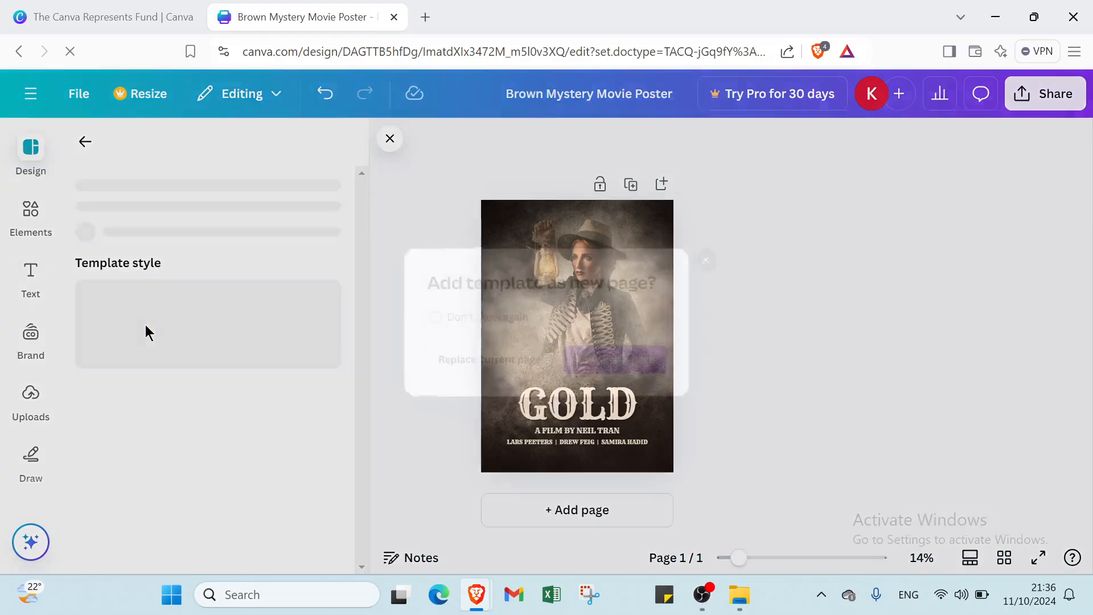
pyautogui.click(614, 367)
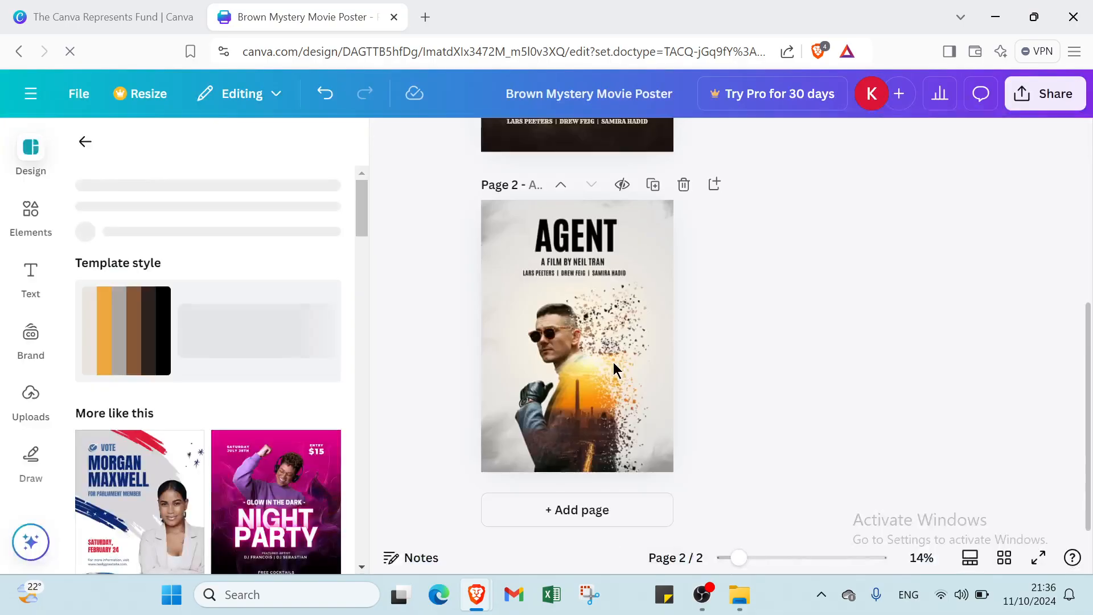
# Step: Delete the GOLD poster page and apply the Yellow And White Action Movie Poster template's style to the remaining AGENT page
pyautogui.scroll(5, 625, 275)
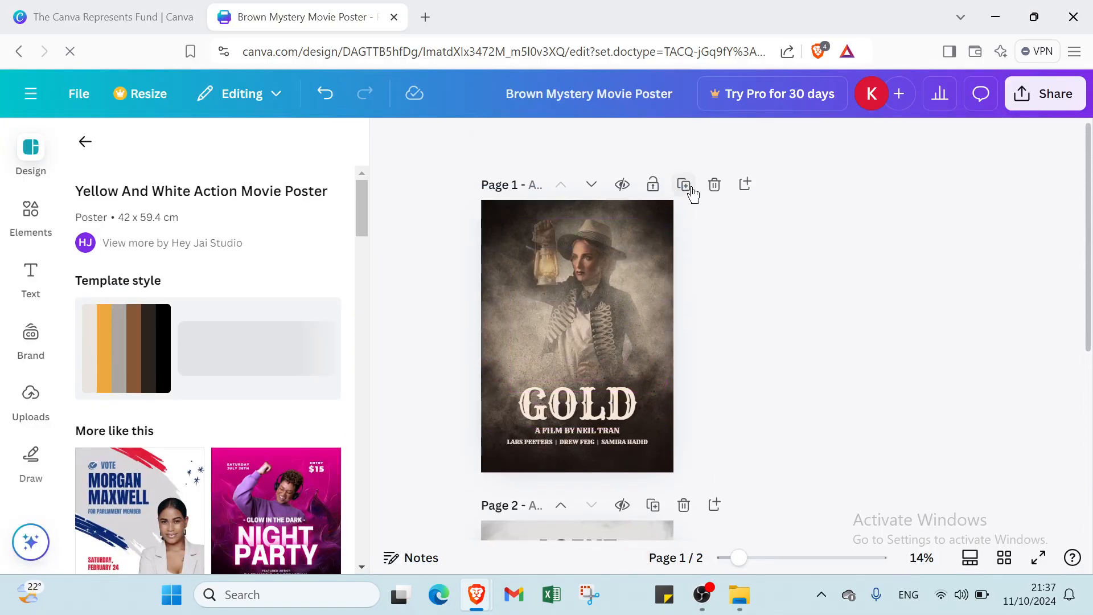
pyautogui.click(714, 187)
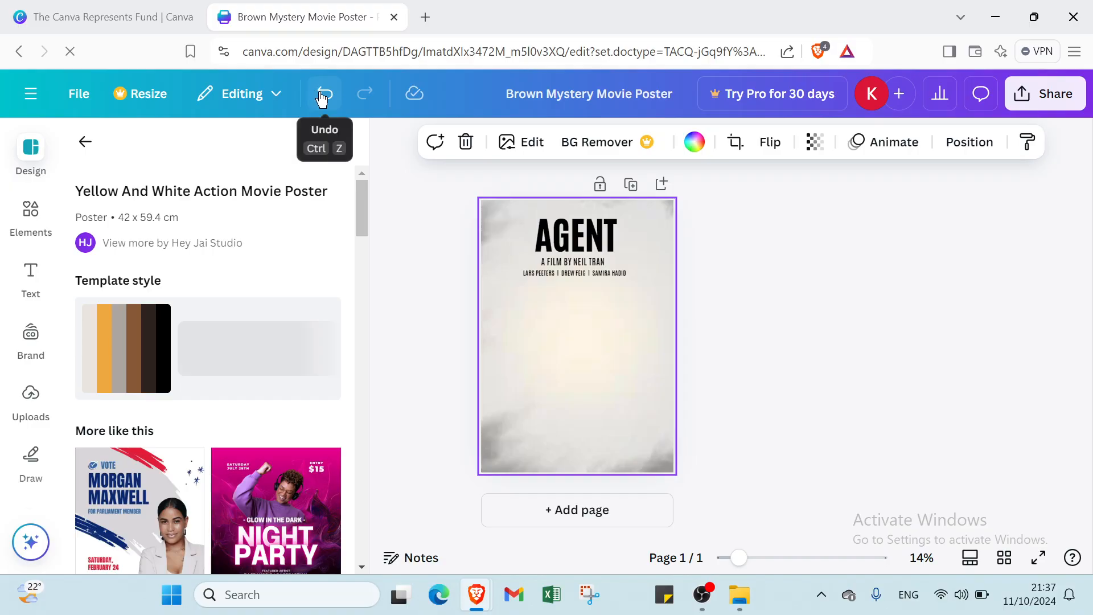
pyautogui.click(97, 358)
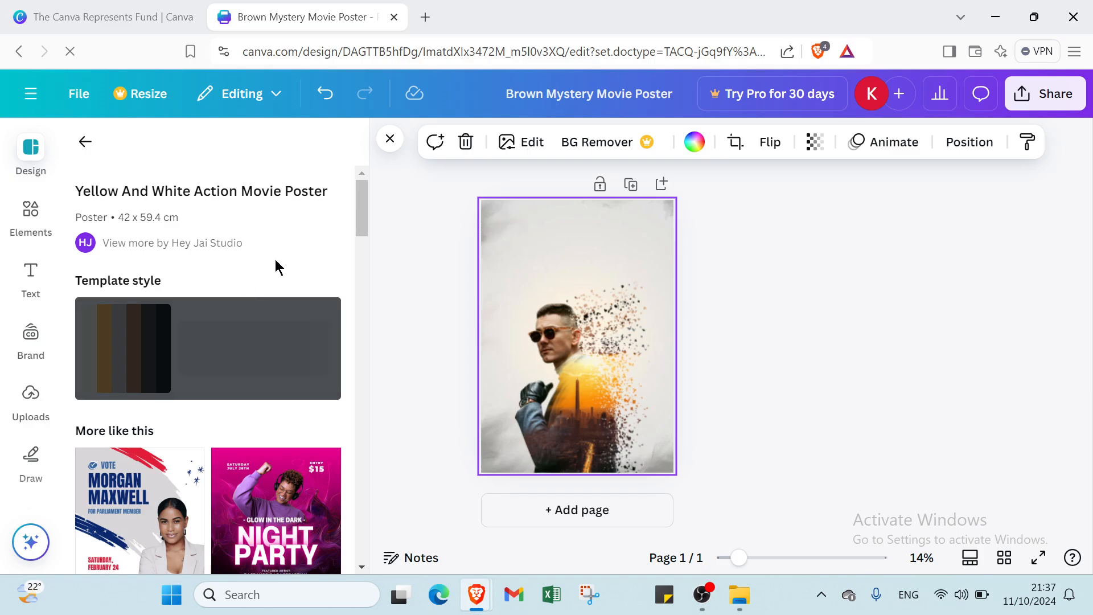
pyautogui.scroll(-2, 239, 493)
pyautogui.scroll(2, 215, 457)
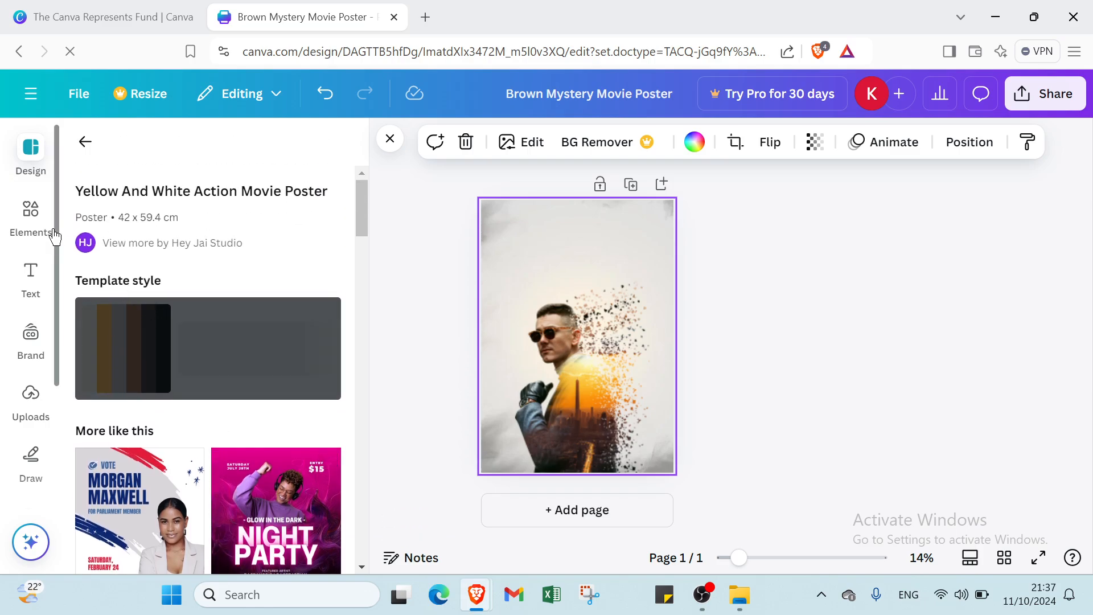
# Step: Browse the element categories and add the diagonal-line graphic to the AGENT poster from the recently used elements and Graphics
pyautogui.click(37, 225)
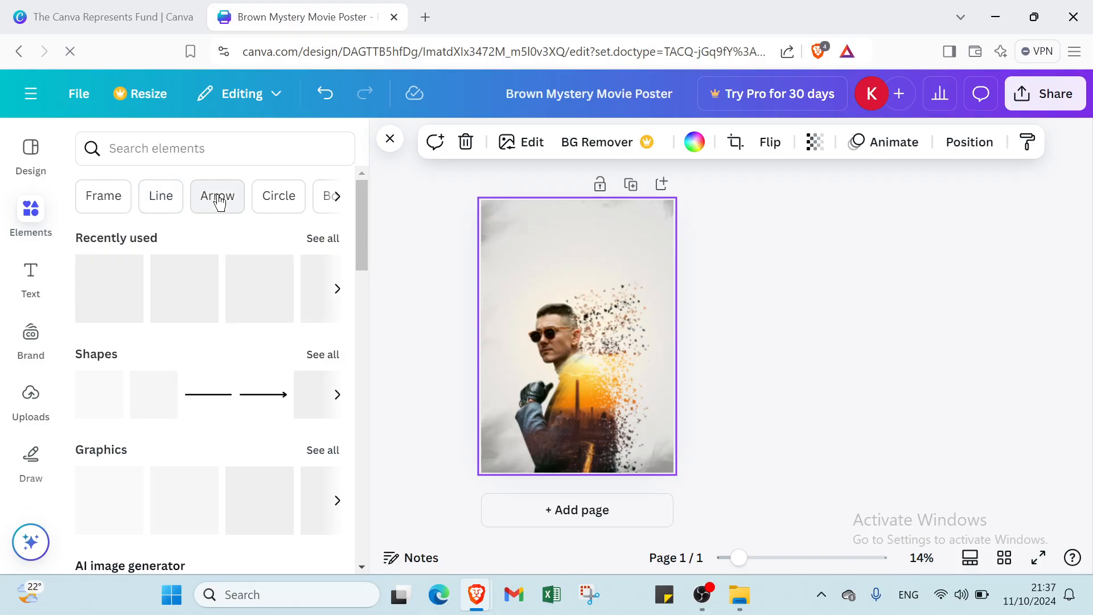
pyautogui.click(336, 196)
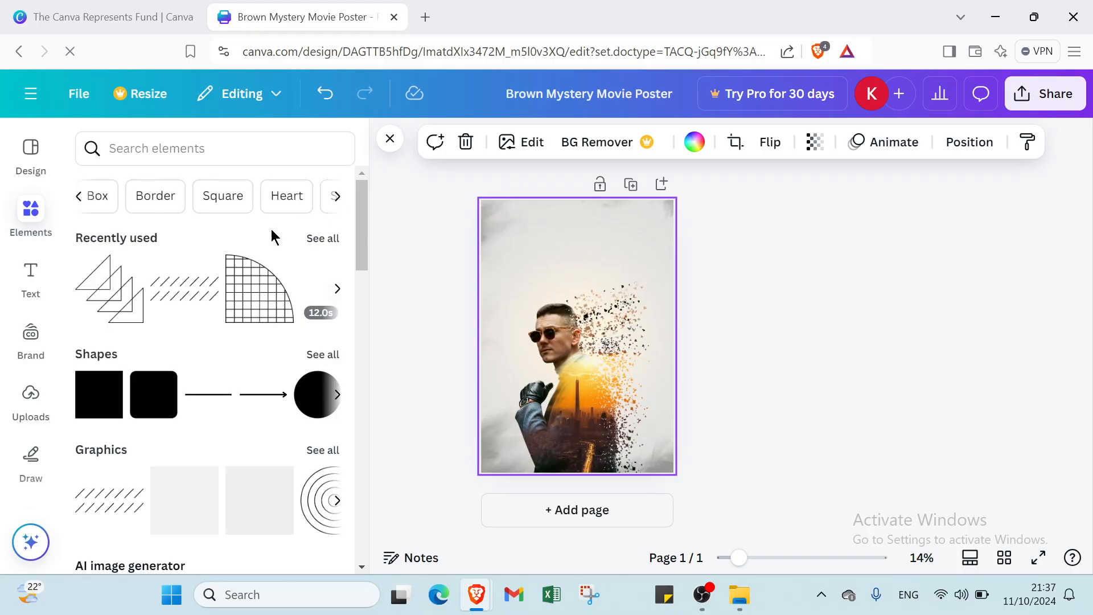
pyautogui.scroll(-1, 256, 256)
pyautogui.click(166, 248)
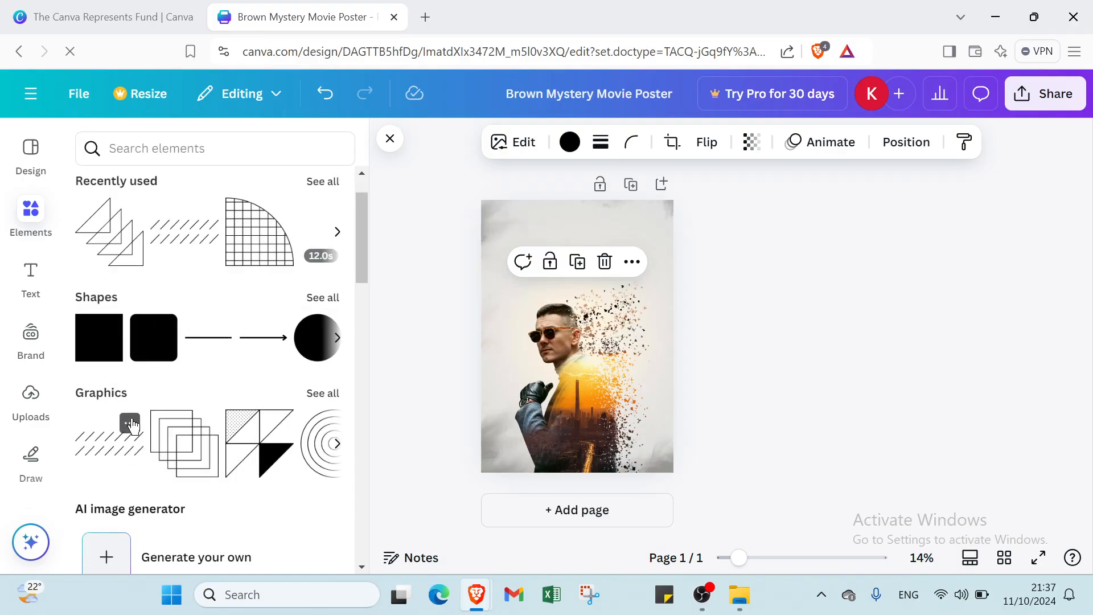
pyautogui.click(119, 446)
# Step: Add the window sticker with the night city view to the poster and look through the element categories down to Collections
pyautogui.scroll(-3, 119, 446)
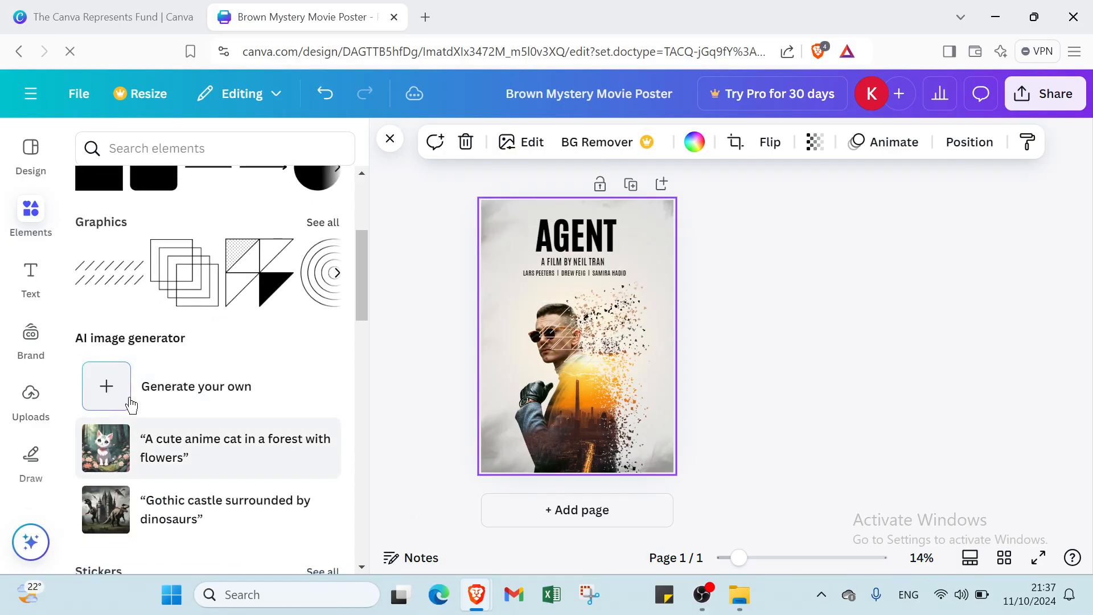
pyautogui.scroll(-5, 151, 369)
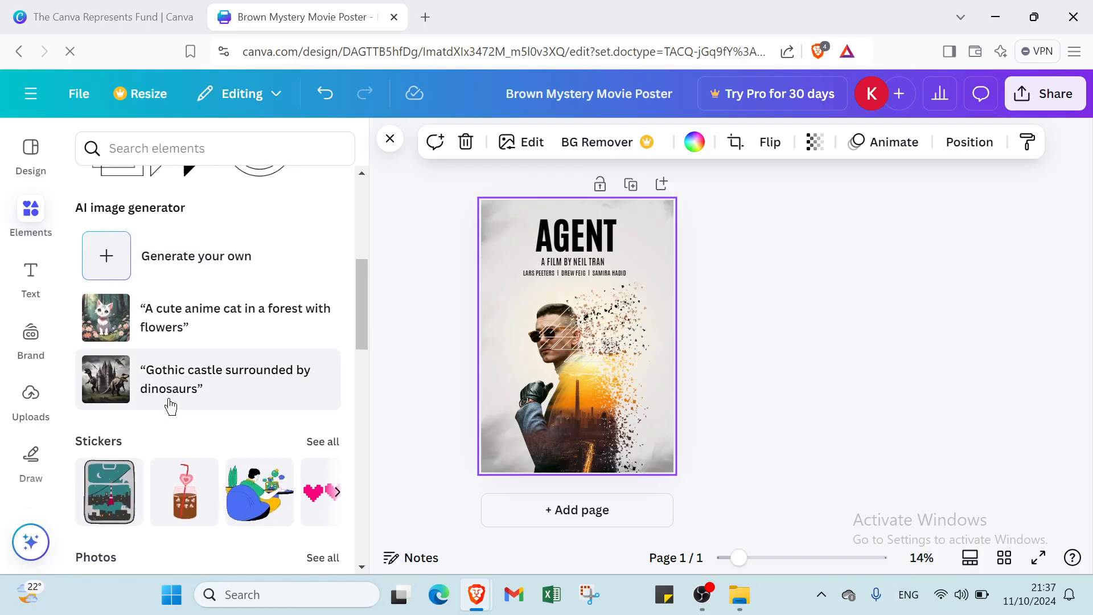
pyautogui.scroll(-2, 142, 367)
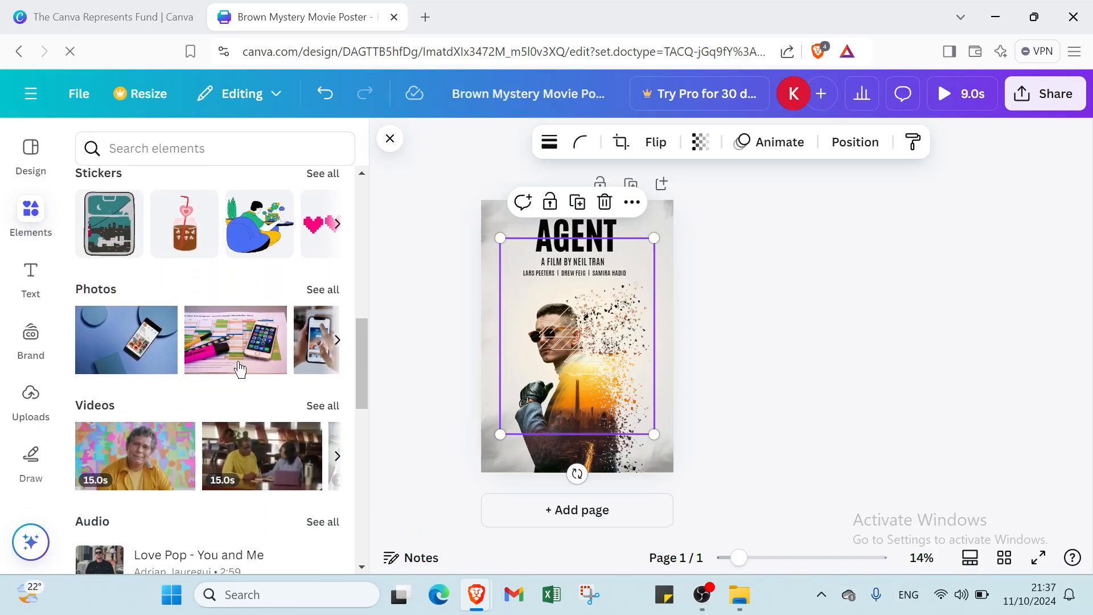
pyautogui.scroll(-4, 120, 390)
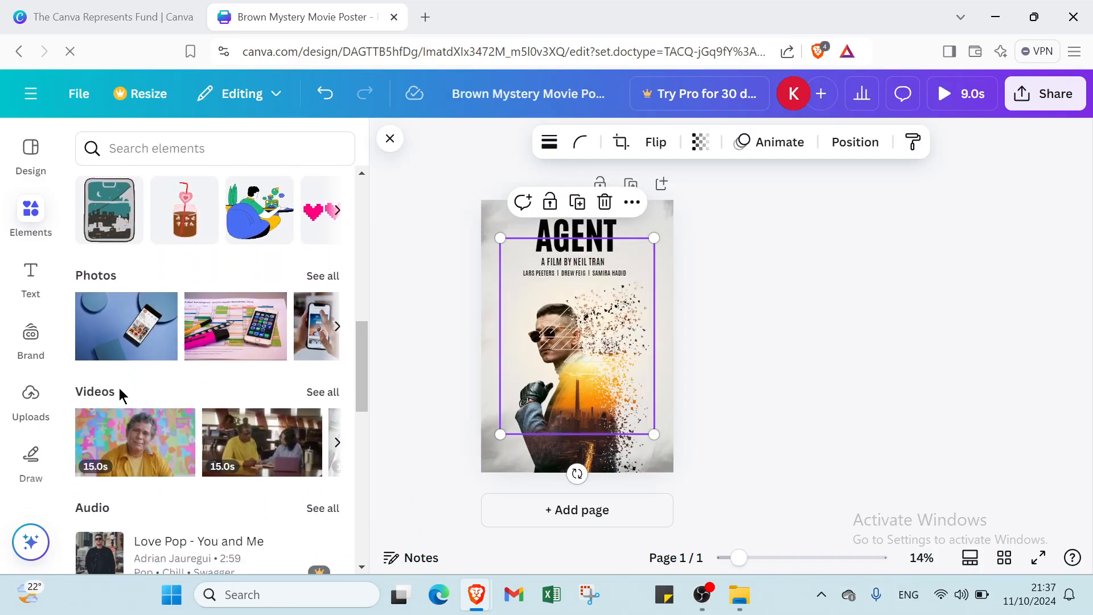
pyautogui.scroll(-8, 119, 390)
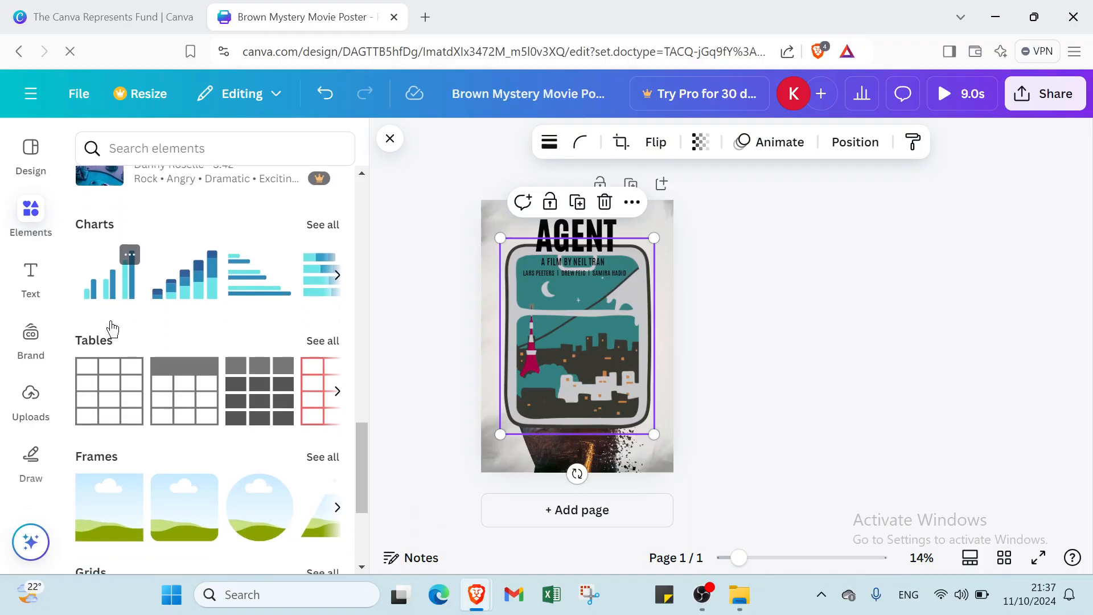
pyautogui.scroll(-3, 184, 307)
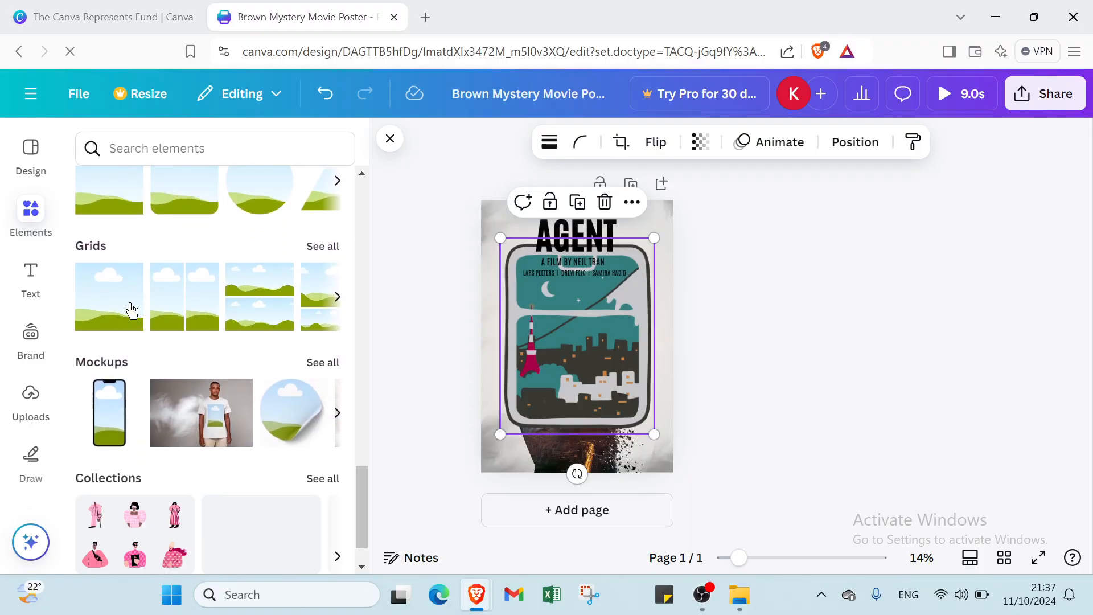
pyautogui.scroll(15, 163, 394)
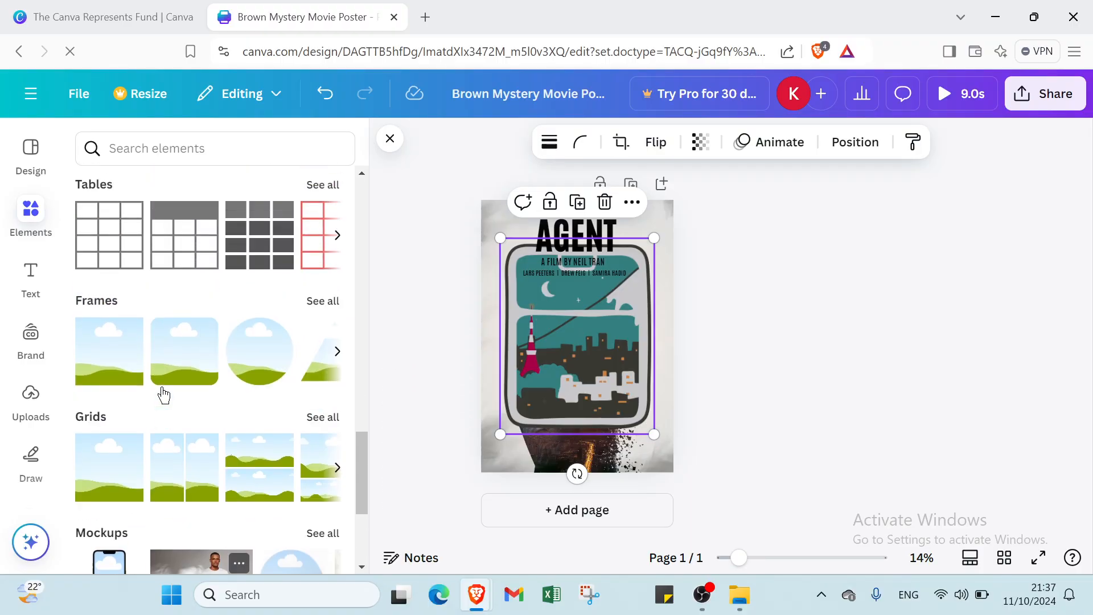
pyautogui.scroll(4, 164, 393)
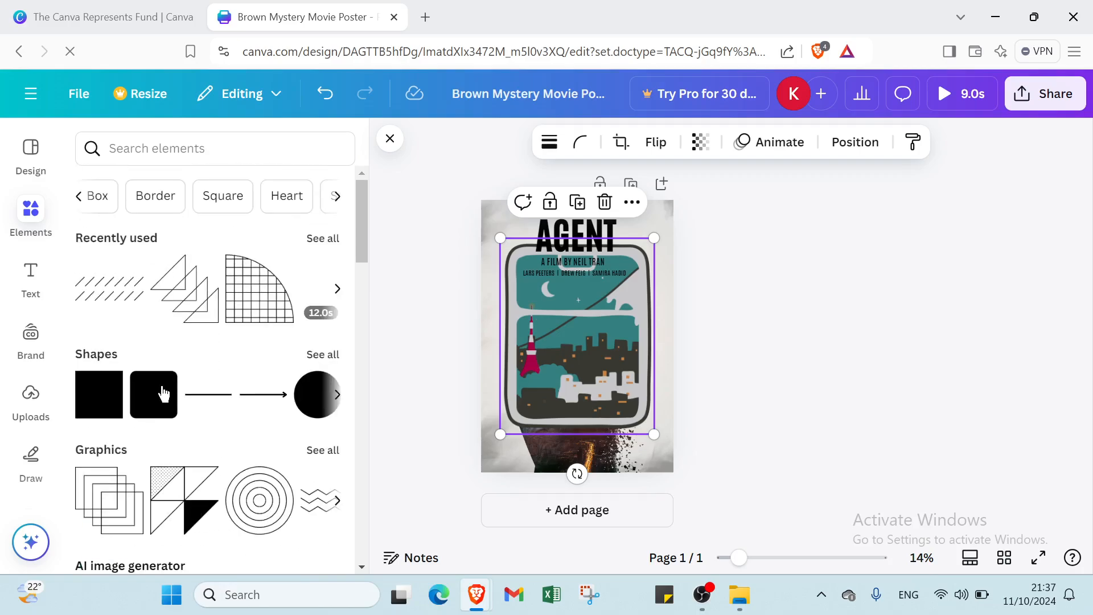
# Step: Add a text box to the poster, look at the Magic Write voice options and close the Magic Write prompt
pyautogui.click(31, 272)
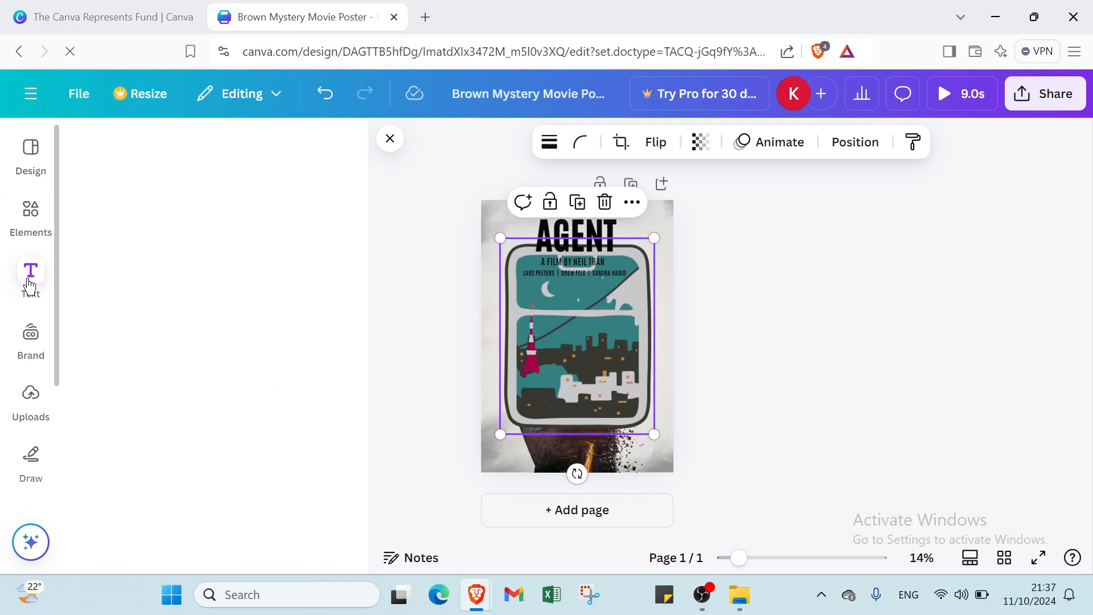
pyautogui.click(173, 199)
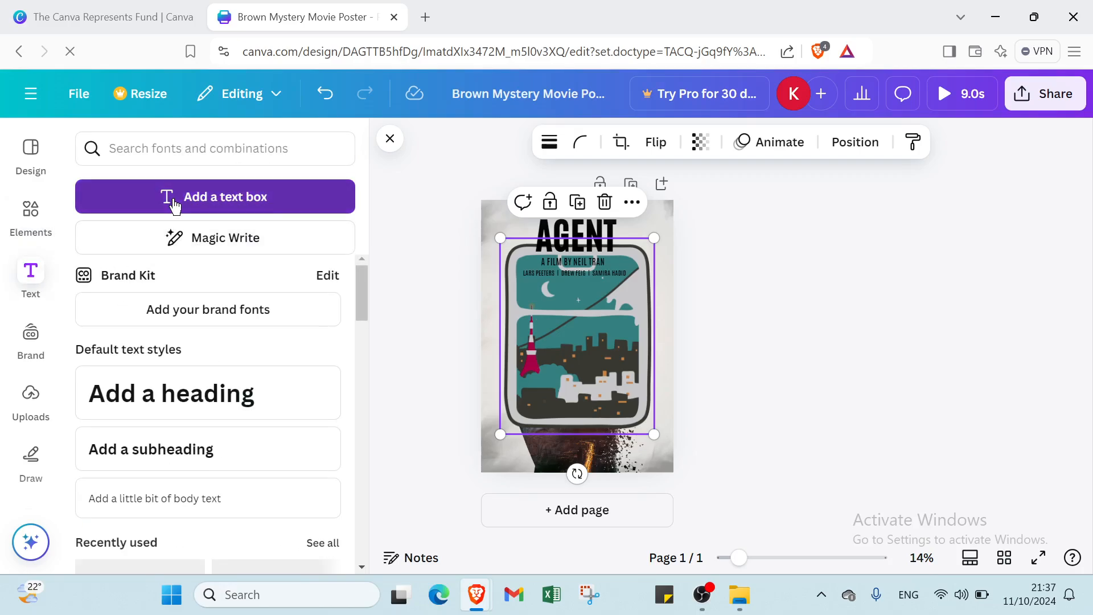
pyautogui.click(196, 240)
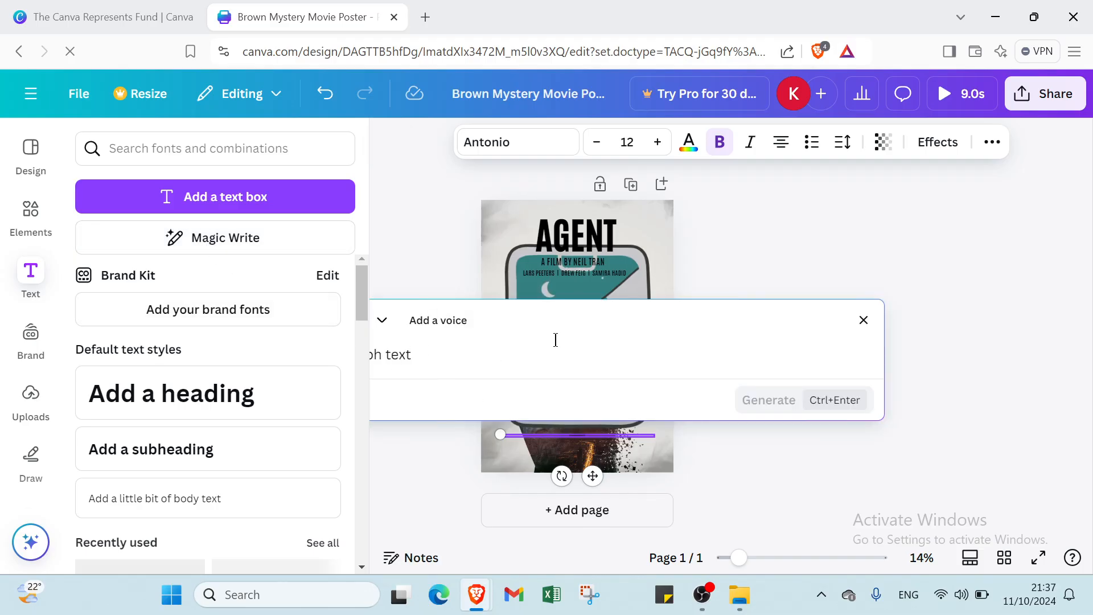
pyautogui.click(389, 321)
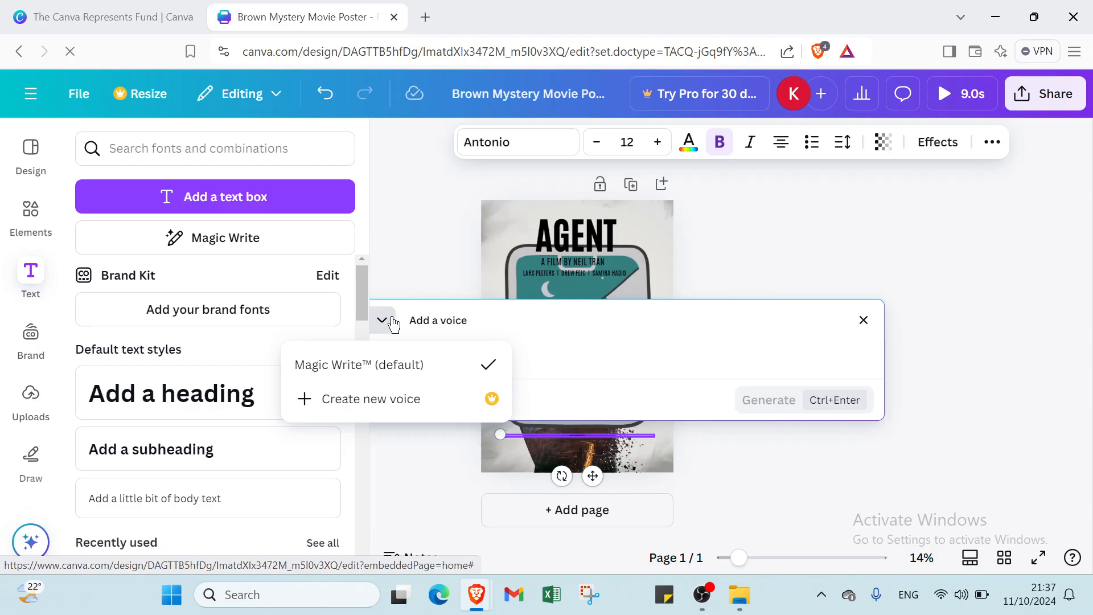
pyautogui.click(864, 320)
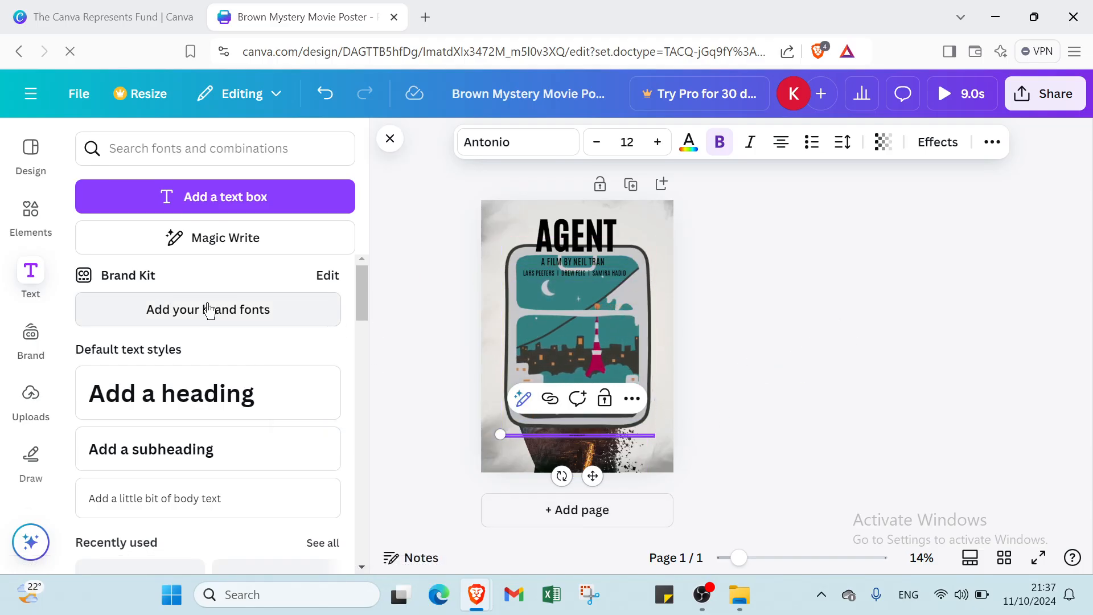
# Step: Add a heading, a subheading and a body text box to the poster using the default text styles
pyautogui.click(215, 393)
pyautogui.click(206, 447)
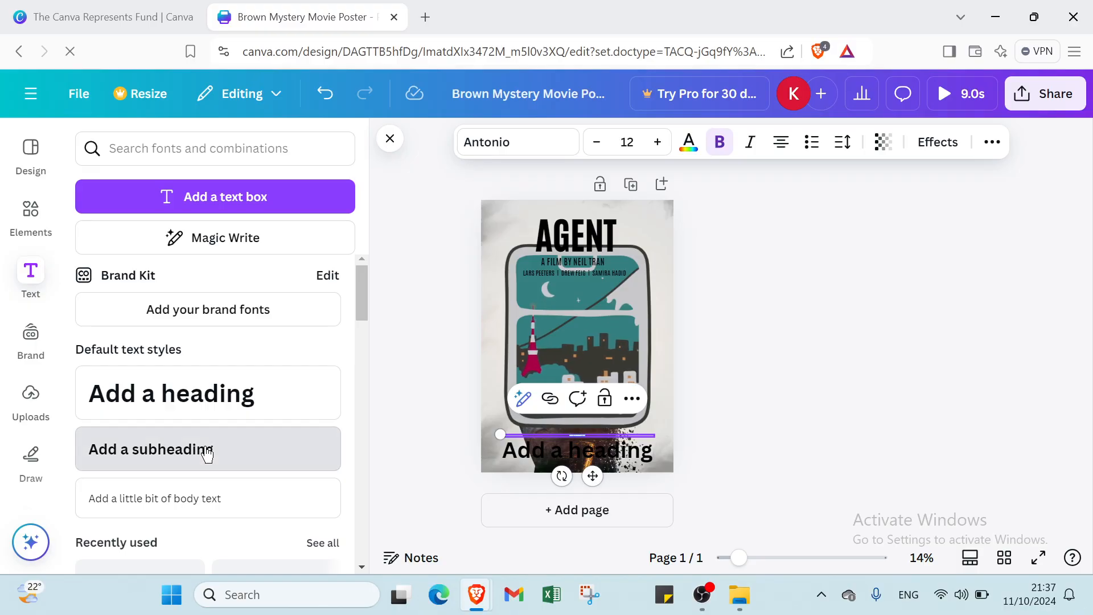
pyautogui.click(212, 498)
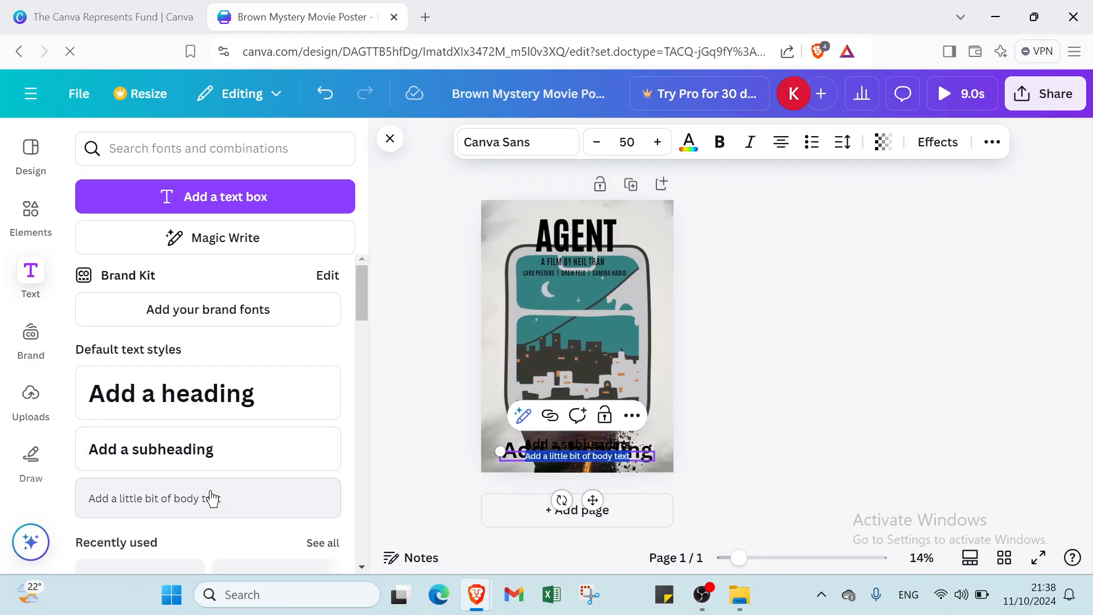
# Step: Look through the font combinations and add the recently used JOIN NOW text design to the poster
pyautogui.scroll(-6, 212, 498)
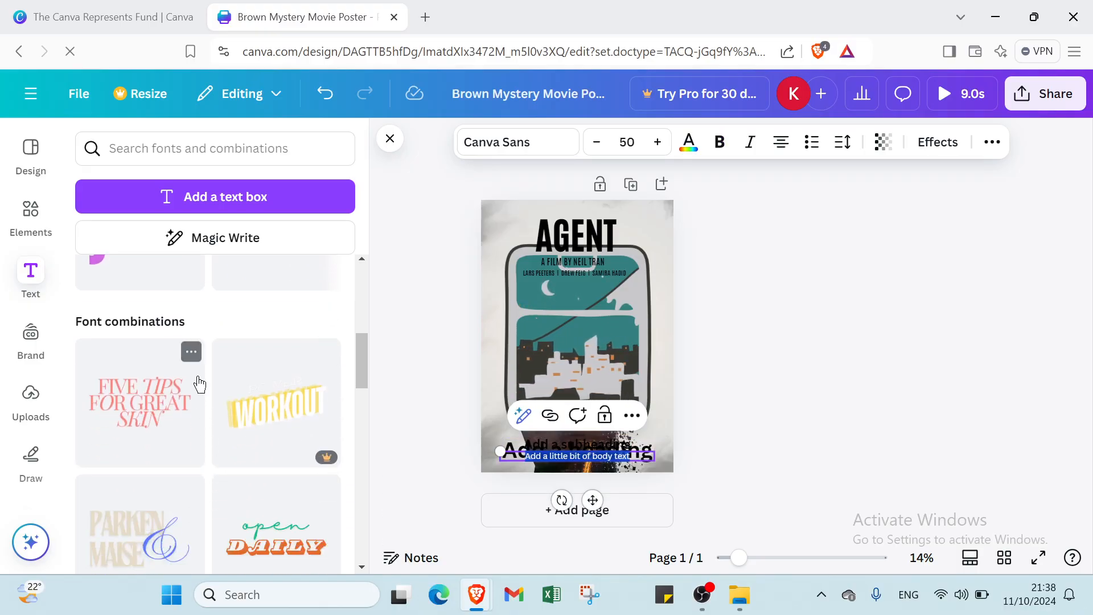
pyautogui.scroll(-3, 196, 384)
pyautogui.scroll(7, 195, 384)
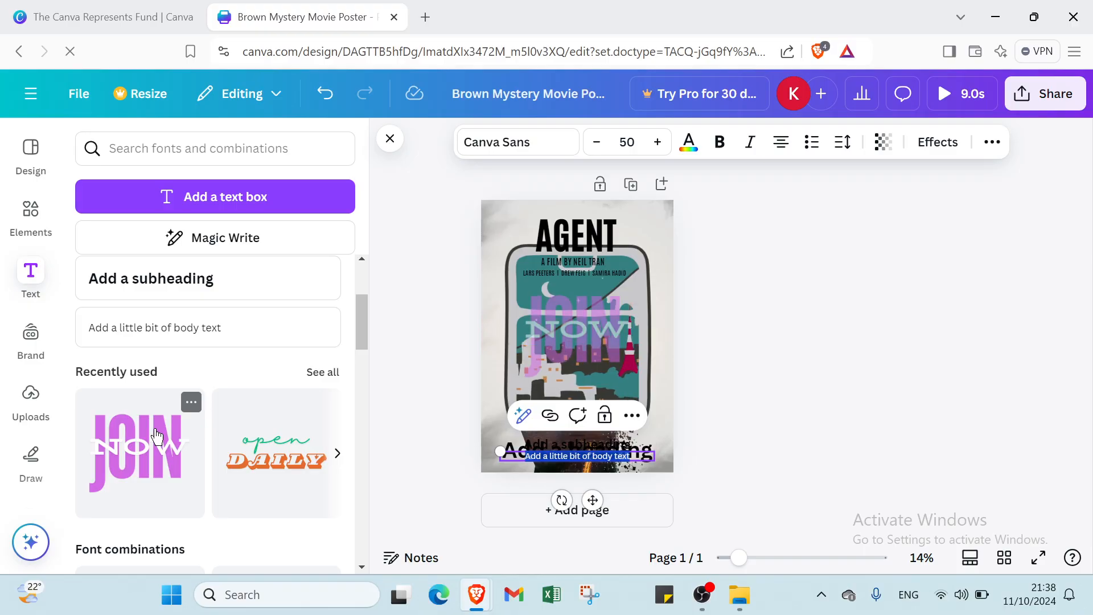
# Step: Look through the Brand Kit options, from logos, colors and fonts down to graphics and icons
pyautogui.click(50, 340)
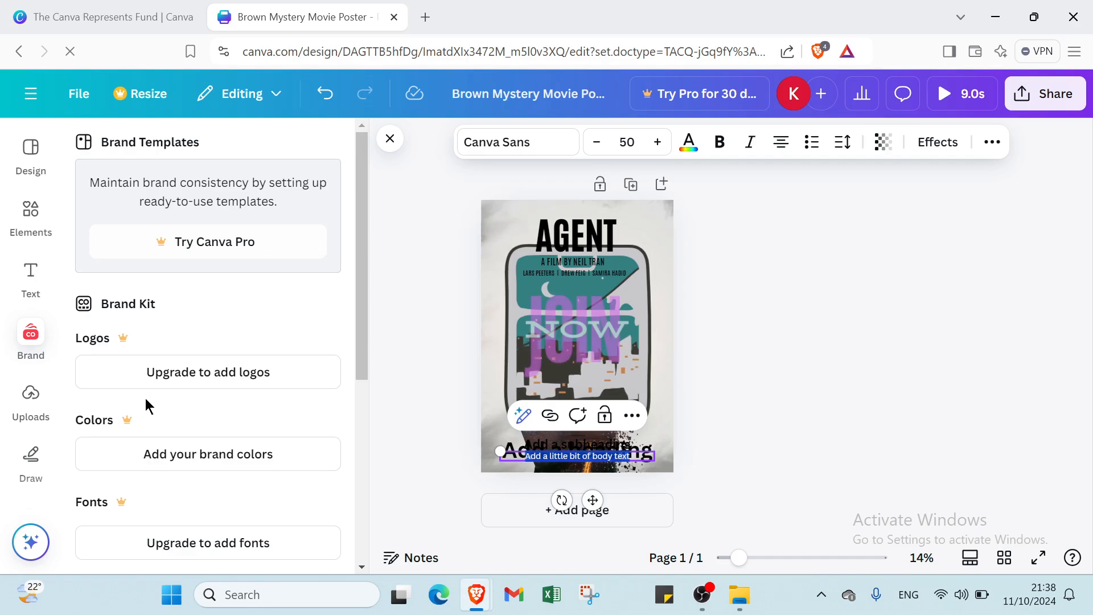
pyautogui.scroll(-1, 148, 402)
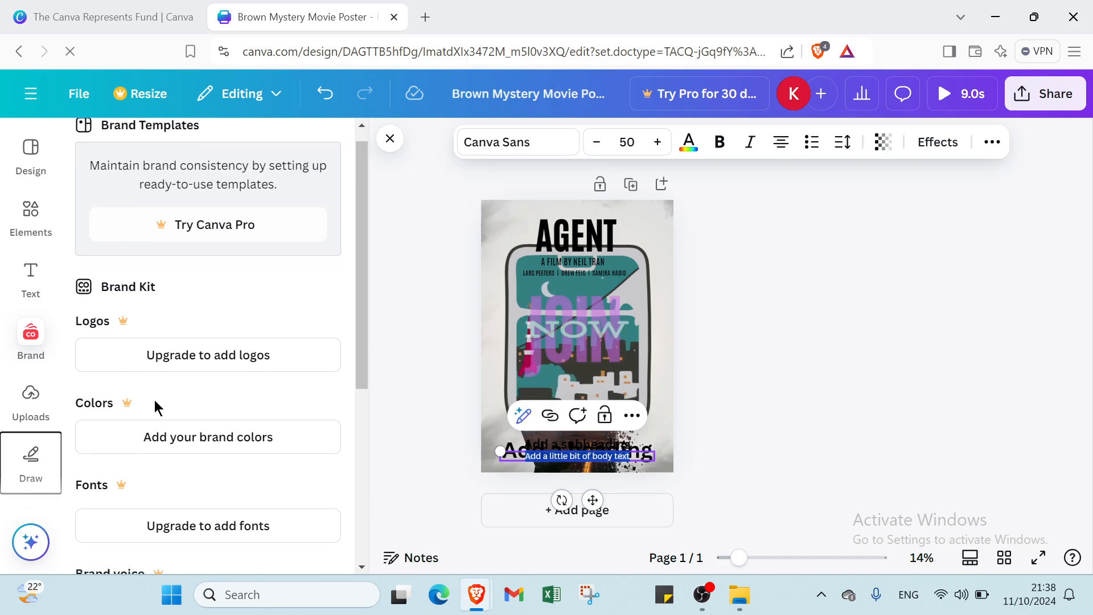
pyautogui.scroll(-3, 155, 400)
pyautogui.scroll(-3, 167, 431)
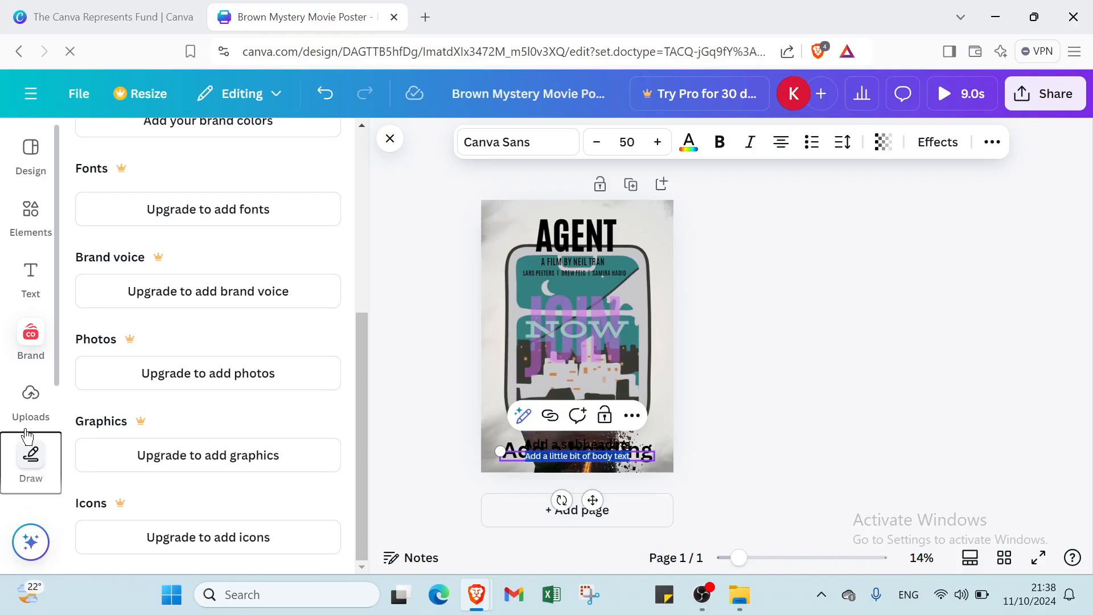
# Step: Show the upload options and look through the image, video and audio uploads
pyautogui.click(32, 394)
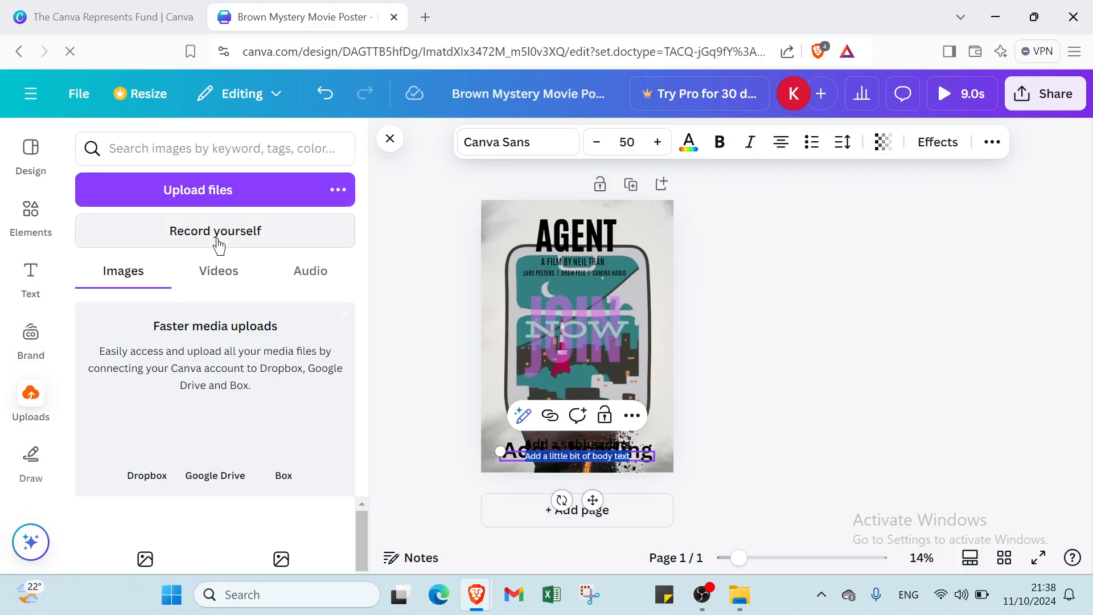
pyautogui.click(221, 276)
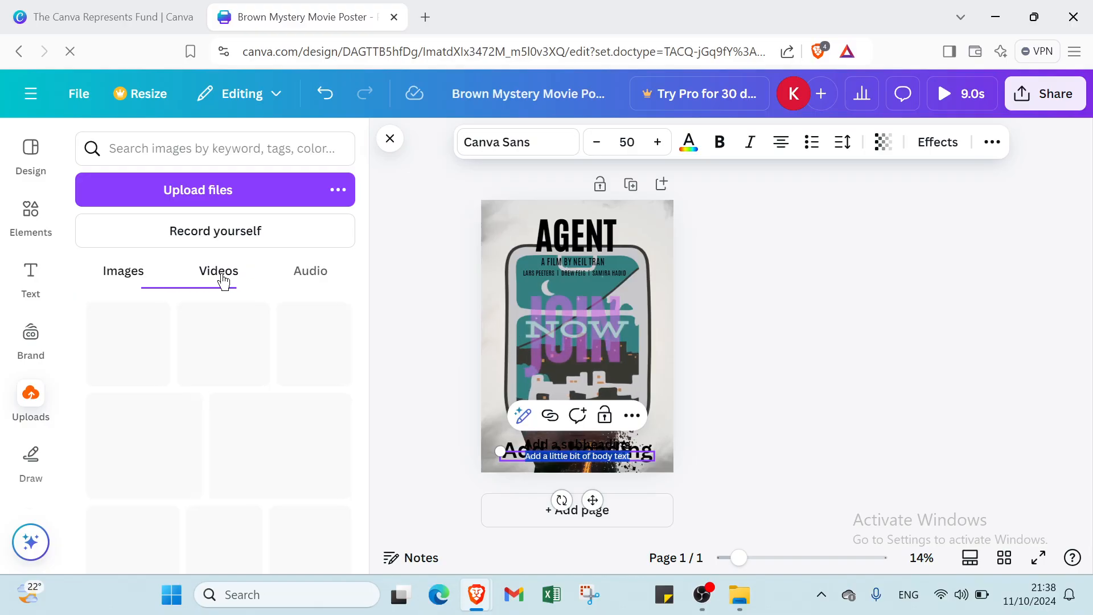
pyautogui.click(289, 273)
pyautogui.click(215, 276)
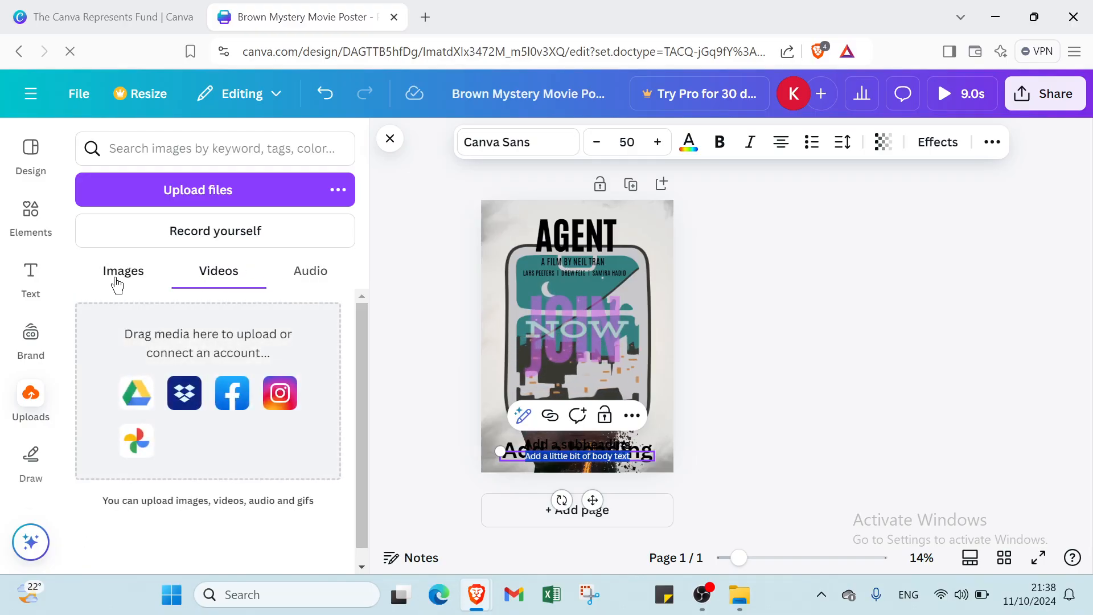
pyautogui.click(117, 280)
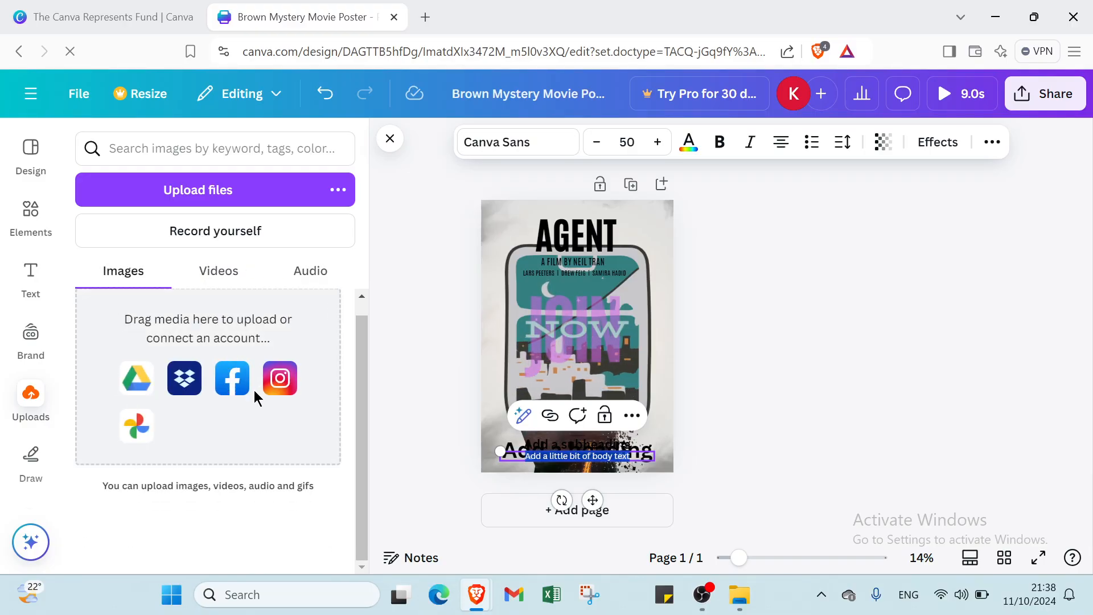
# Step: Record a short camera clip over the poster in the recording studio and delete the recording
pyautogui.click(245, 228)
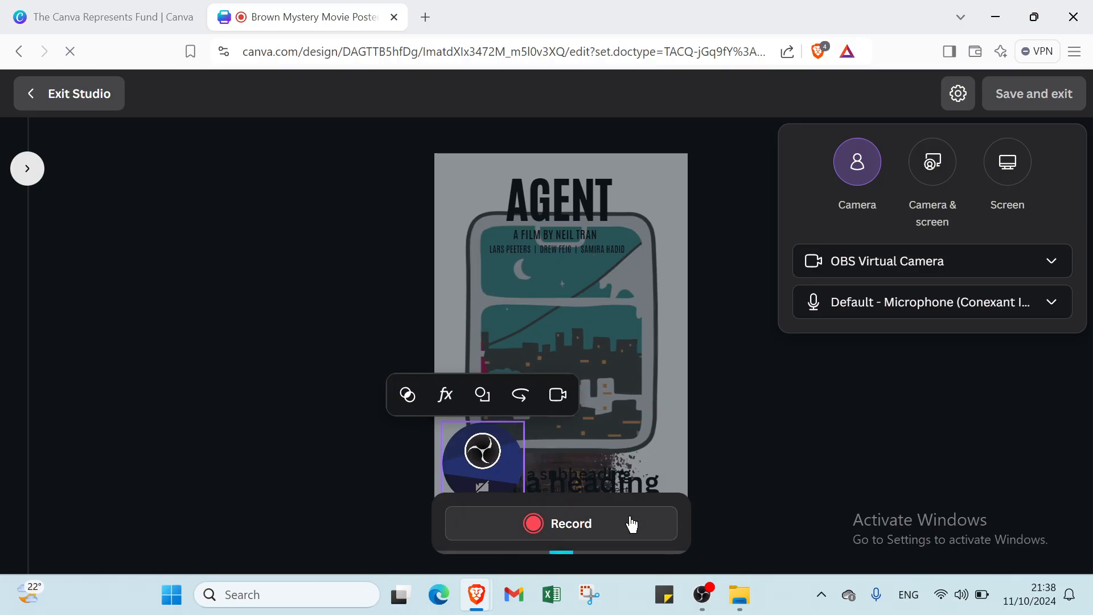
pyautogui.click(631, 522)
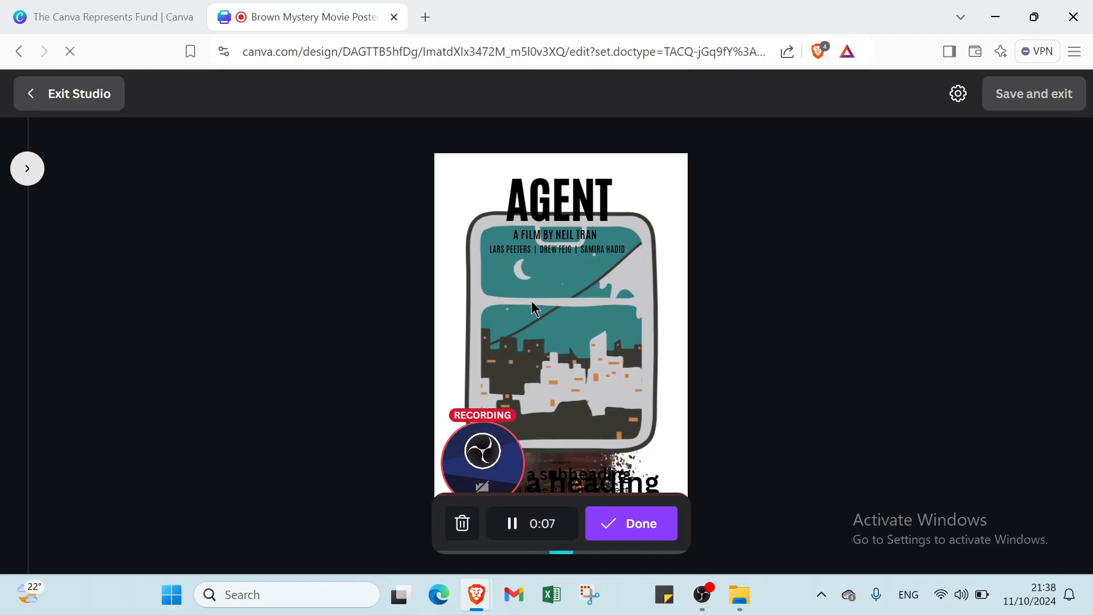
pyautogui.click(639, 524)
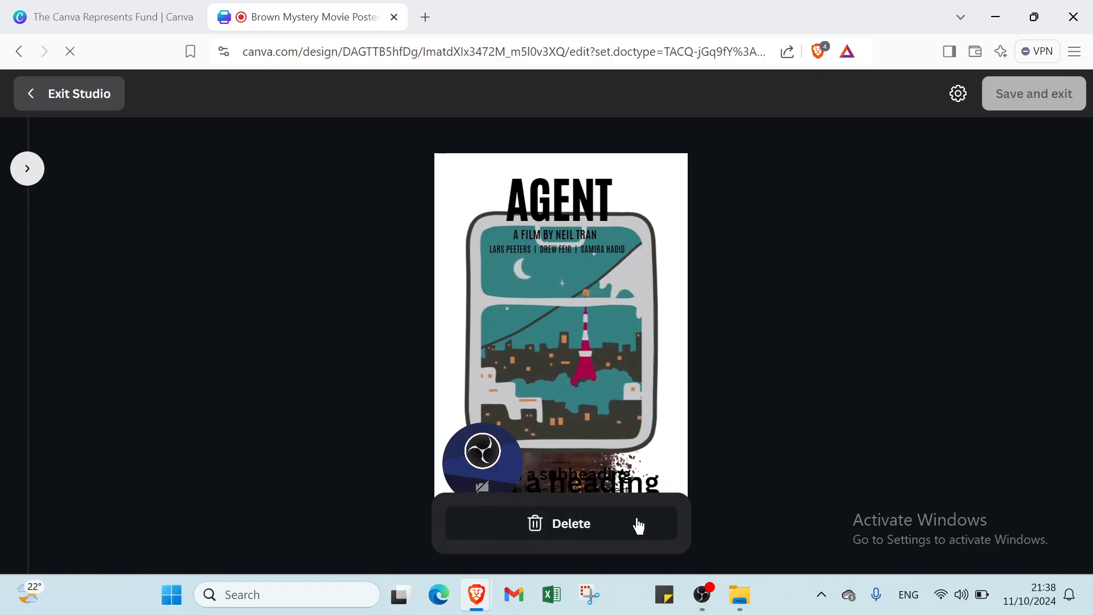
pyautogui.click(608, 531)
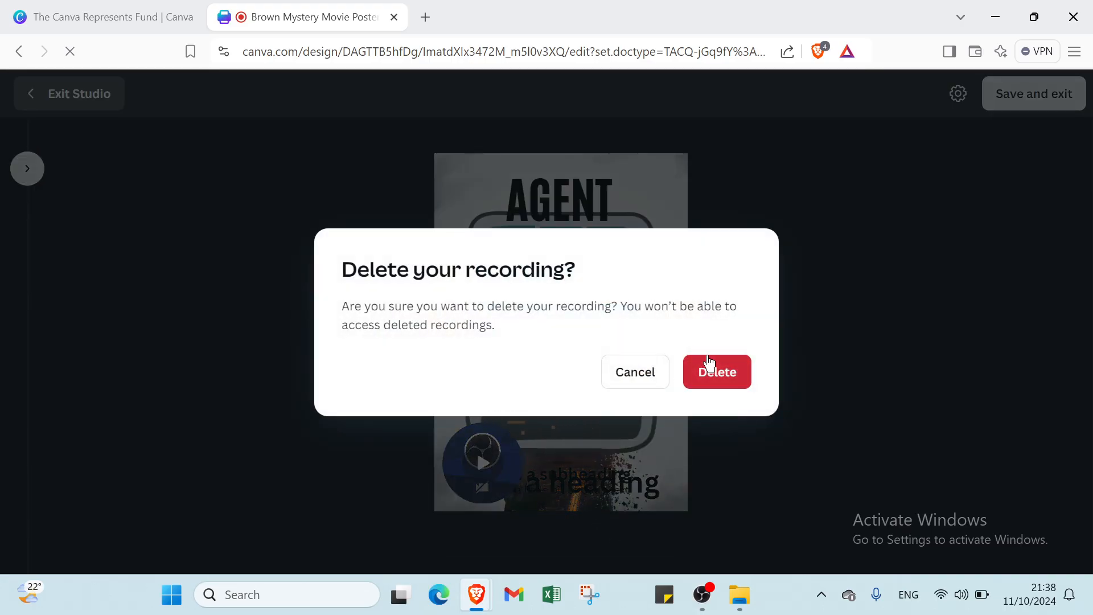
pyautogui.click(712, 369)
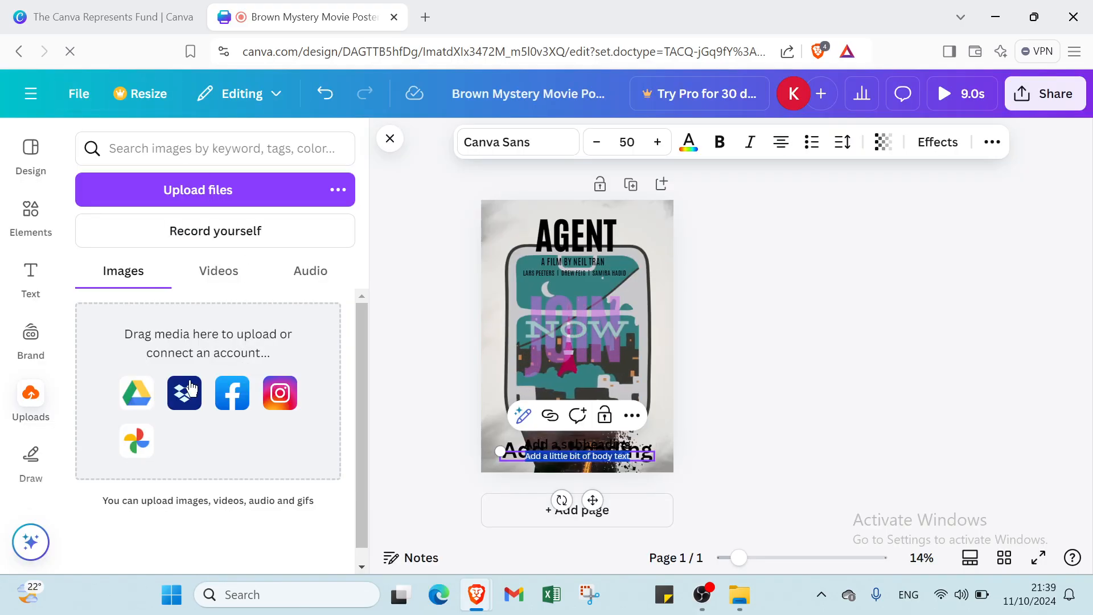
# Step: Draw freehand red marker loops and scribbles across the poster's title and window illustration
pyautogui.click(31, 458)
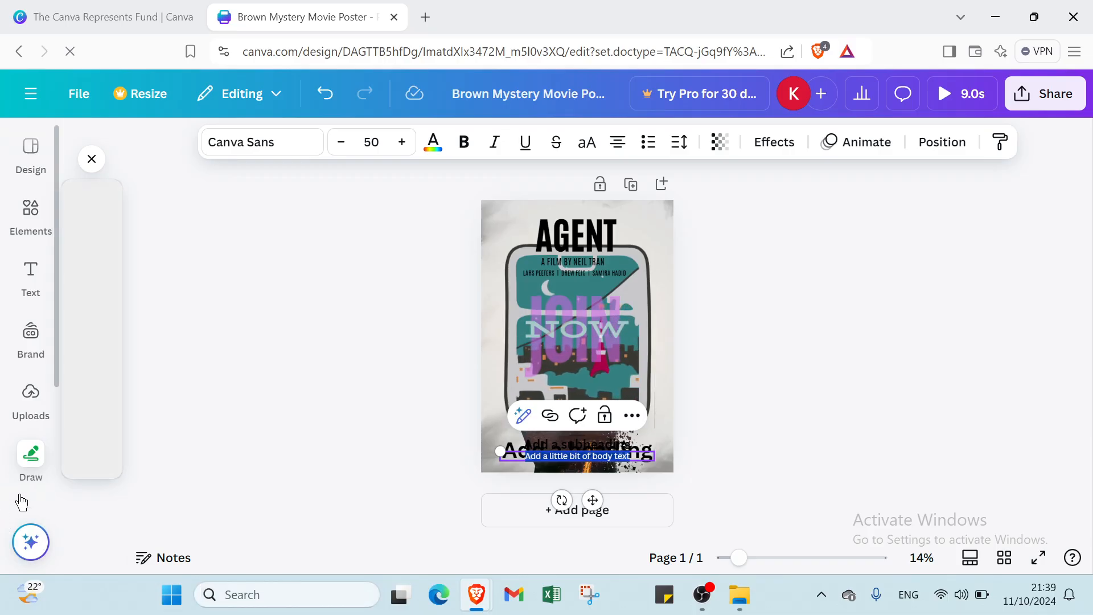
pyautogui.click(258, 149)
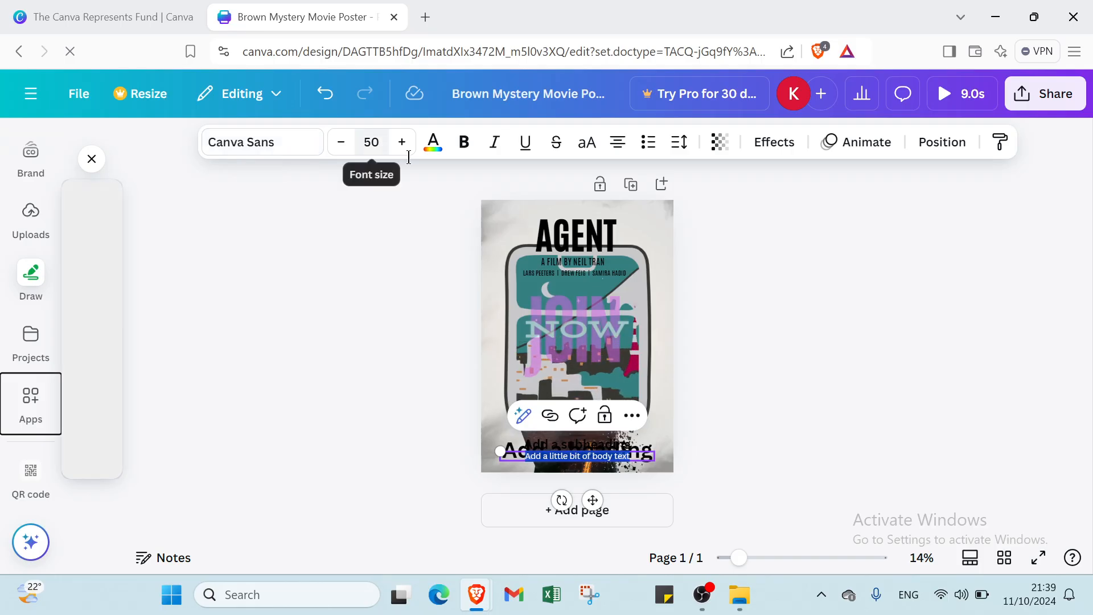
pyautogui.click(456, 152)
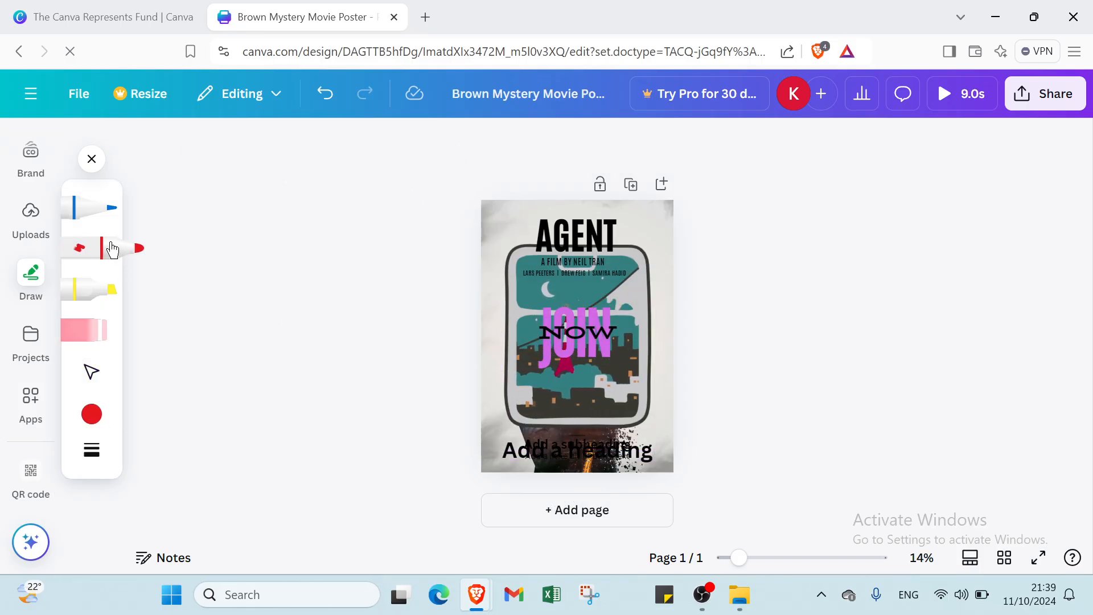
pyautogui.click(113, 249)
pyautogui.moveTo(537, 274)
pyautogui.mouseDown()
pyautogui.moveTo(539, 376)
pyautogui.moveTo(533, 254)
pyautogui.mouseUp()
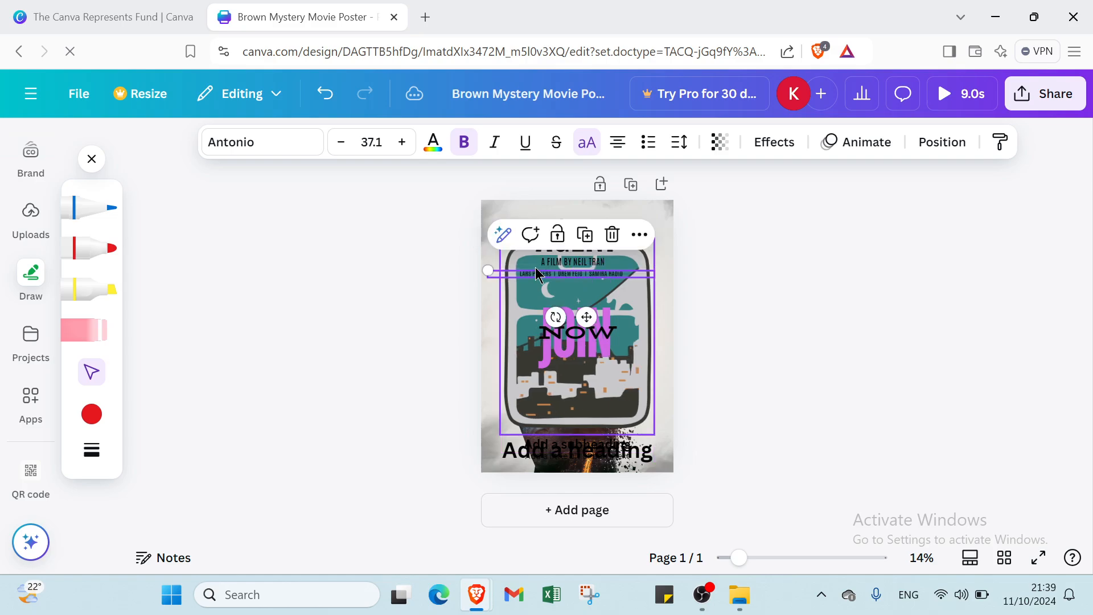
pyautogui.click(389, 246)
pyautogui.click(90, 254)
pyautogui.click(91, 255)
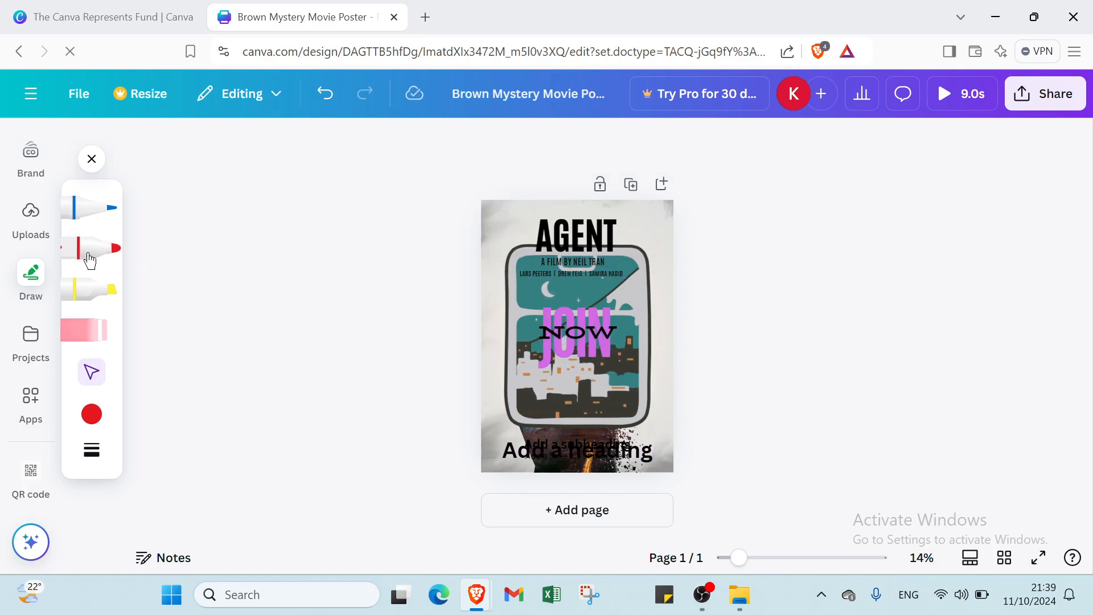
pyautogui.click(96, 260)
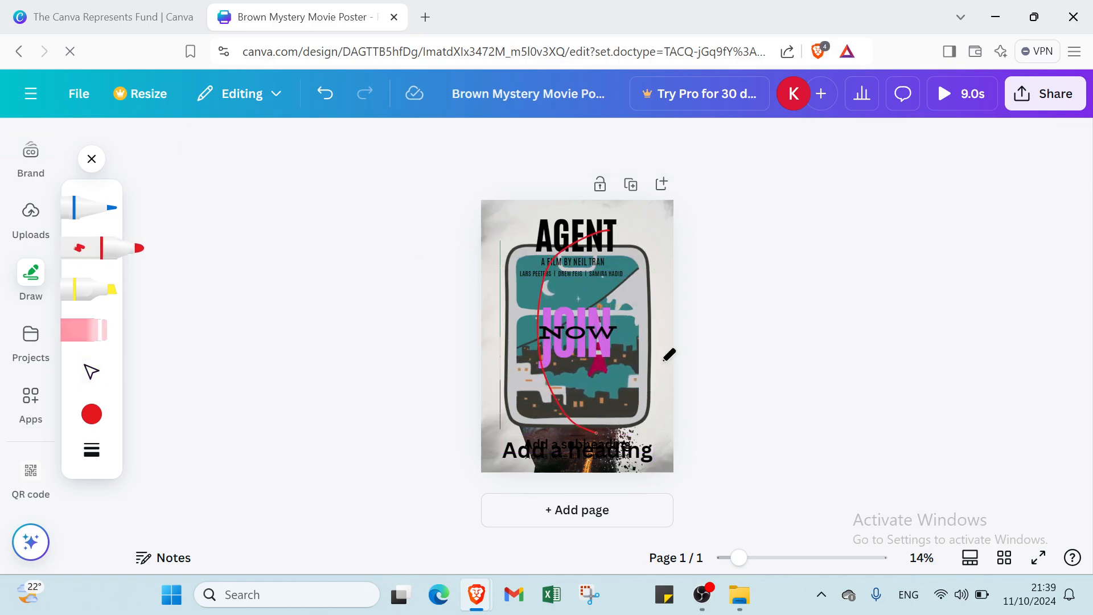
pyautogui.moveTo(669, 354)
pyautogui.mouseDown()
pyautogui.moveTo(481, 302)
pyautogui.moveTo(599, 204)
pyautogui.moveTo(547, 343)
pyautogui.mouseUp()
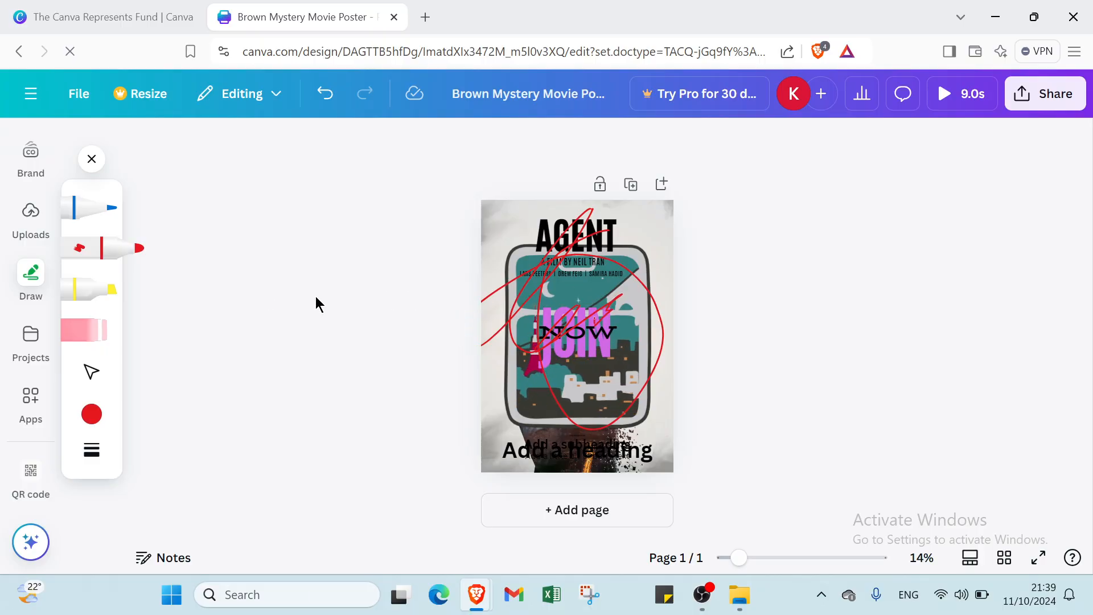
# Step: Select the drawing eraser, then undo all poster edits back to the original GOLD movie poster design
pyautogui.click(98, 328)
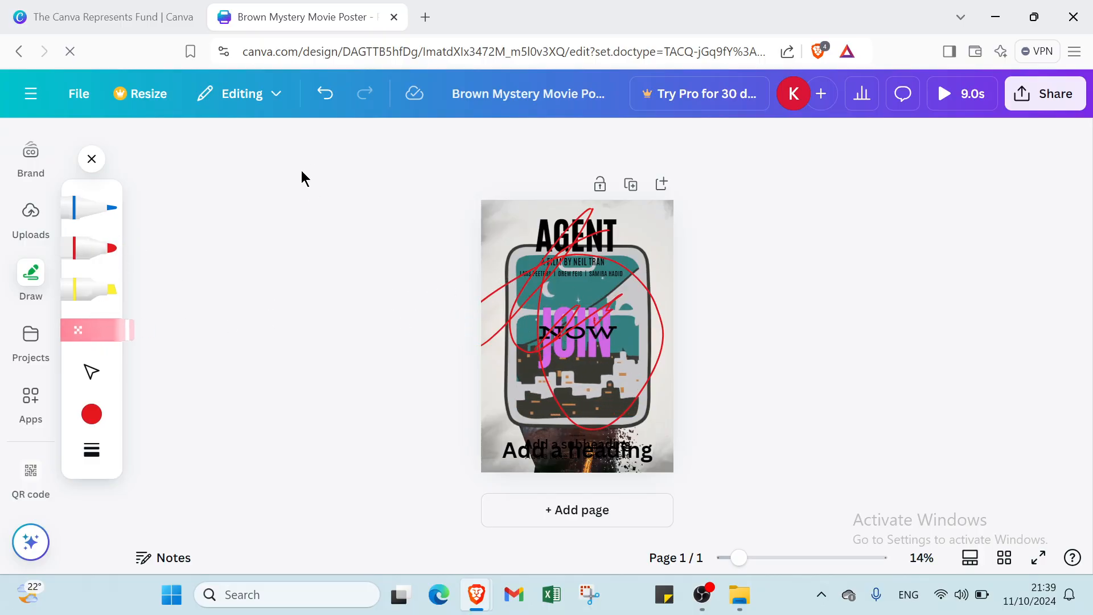
pyautogui.click(325, 94)
pyautogui.click(325, 94)
pyautogui.click(325, 94)
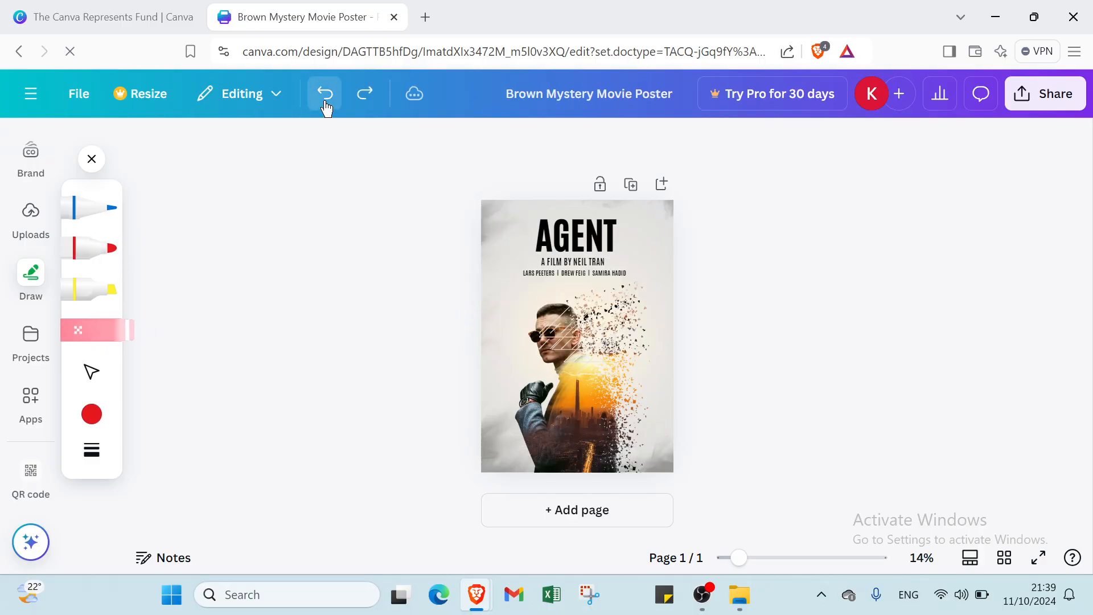
pyautogui.click(325, 102)
pyautogui.click(325, 101)
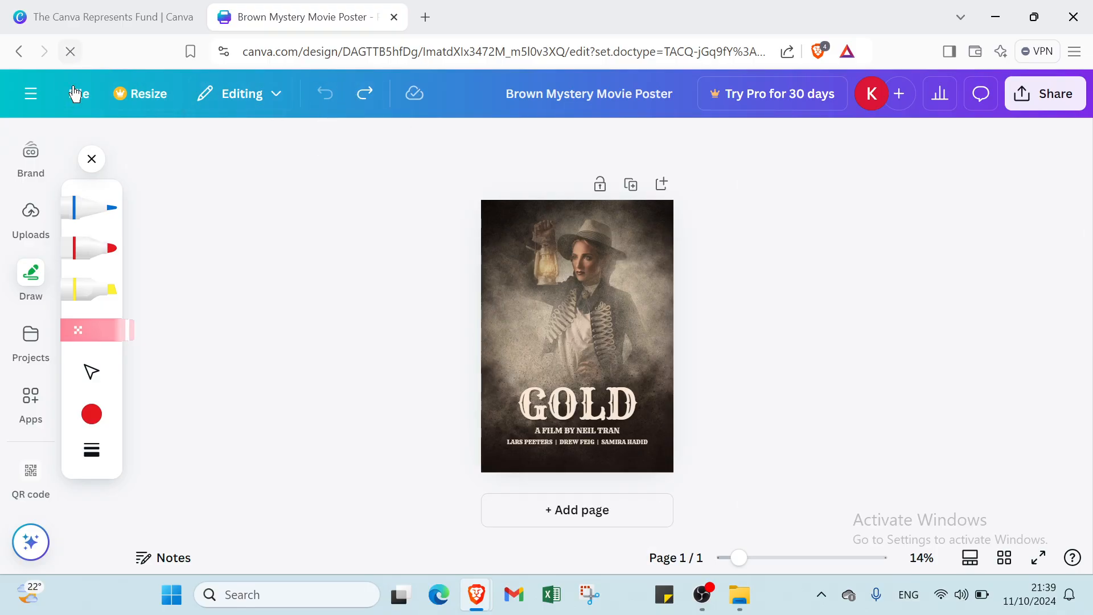
# Step: Show the design's sharing options and the access levels available for its collaboration link
pyautogui.click(1057, 96)
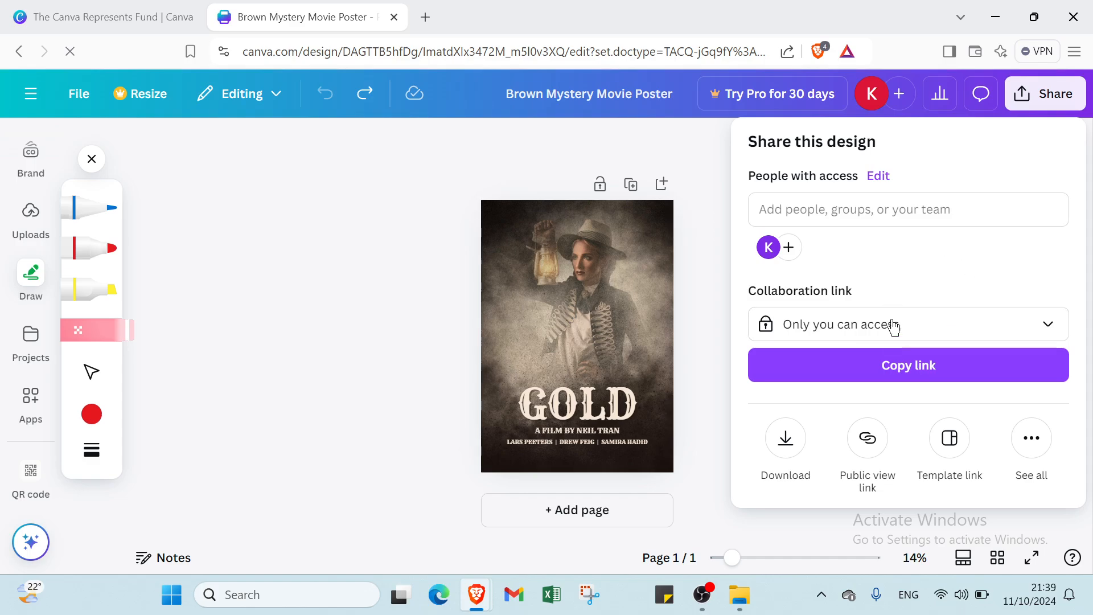
pyautogui.click(889, 331)
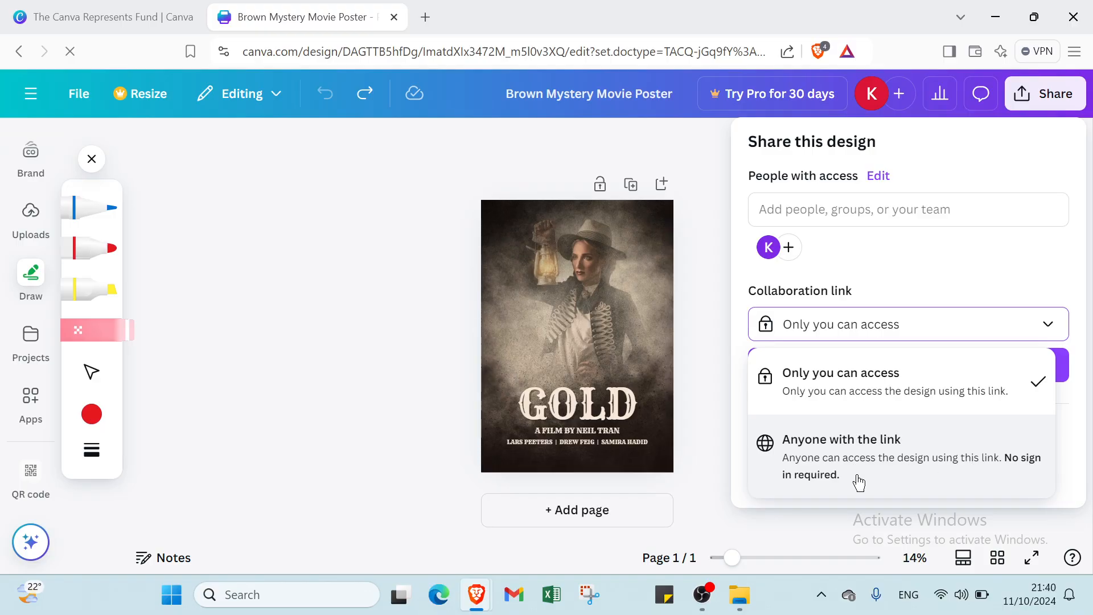
pyautogui.click(683, 159)
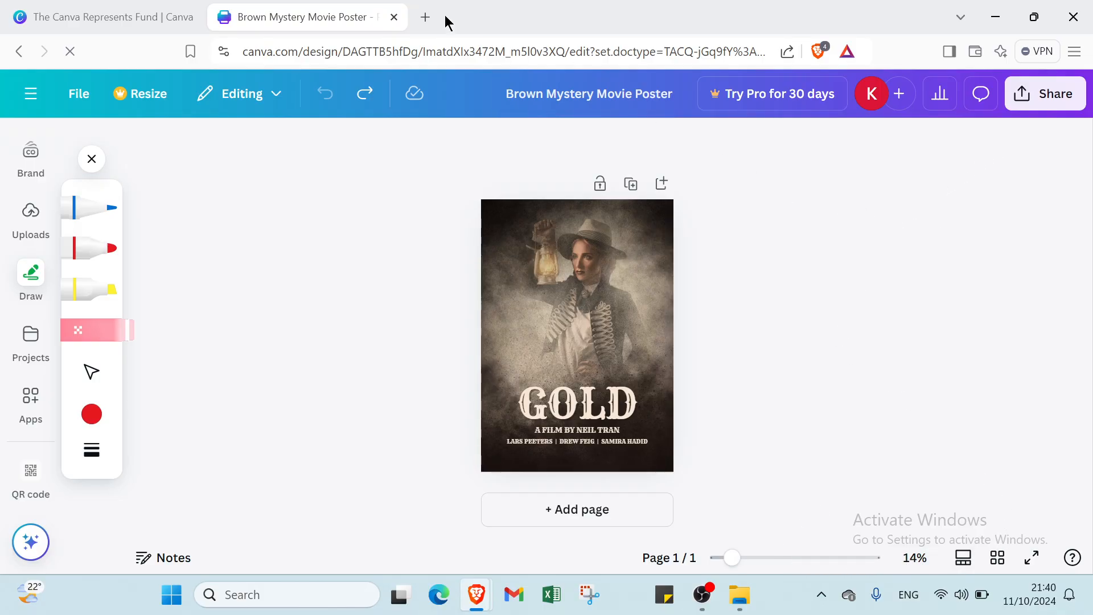
# Step: Leave the design for the Canva home page, switch to the Canva Represents Fund page and dismiss its account menu
pyautogui.click(26, 101)
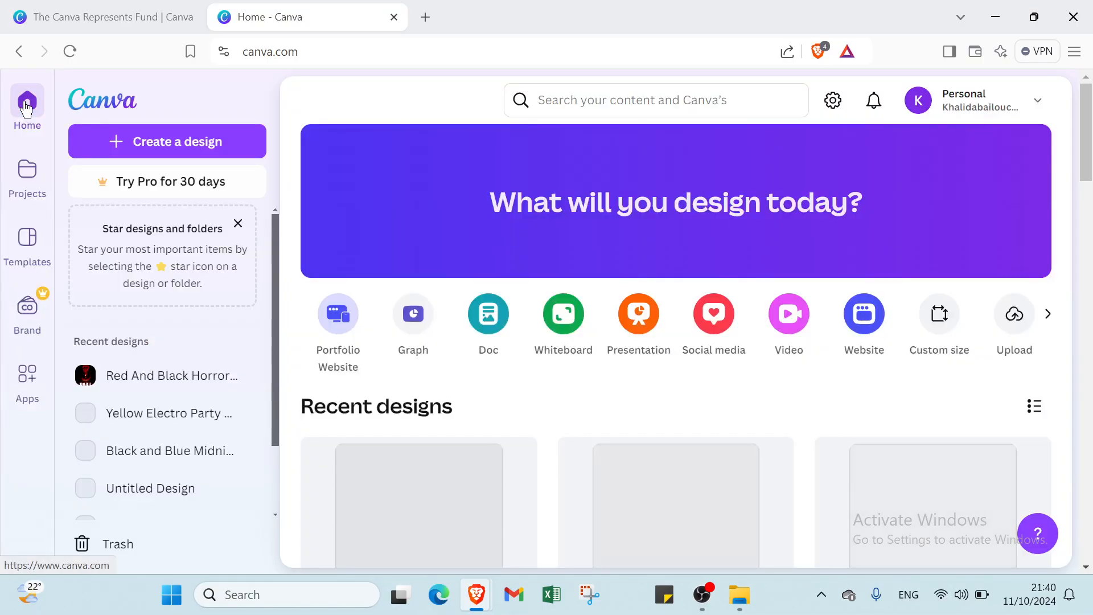
pyautogui.click(74, 19)
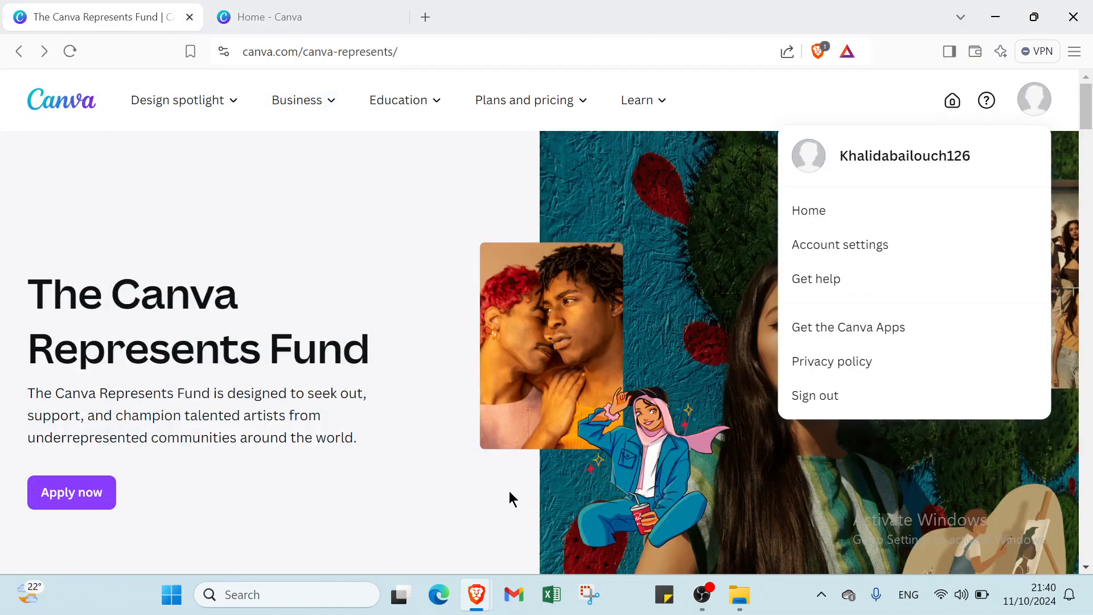
pyautogui.click(510, 498)
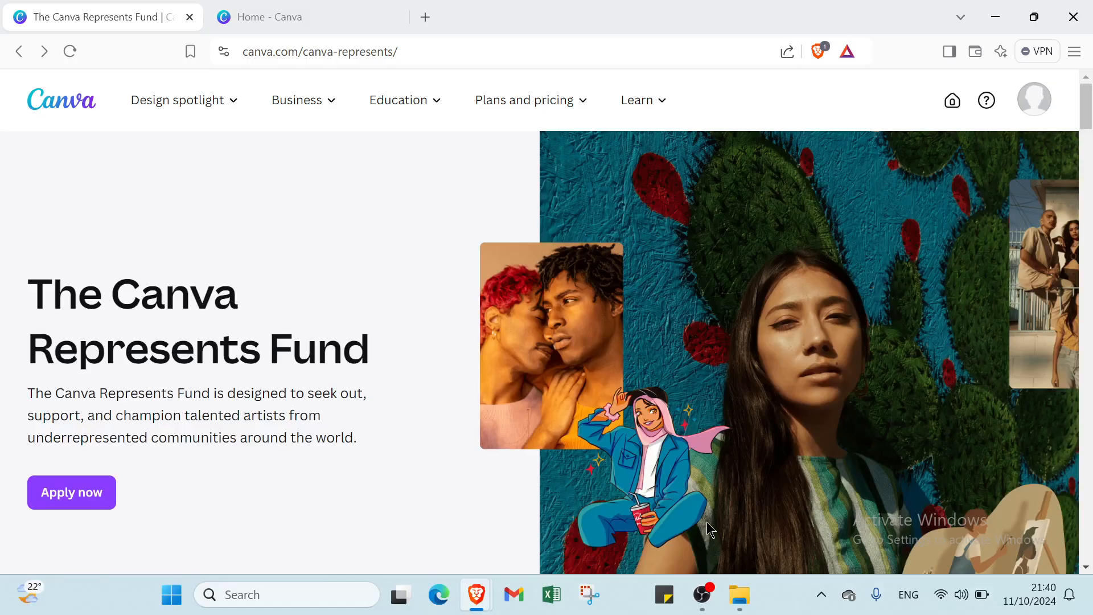